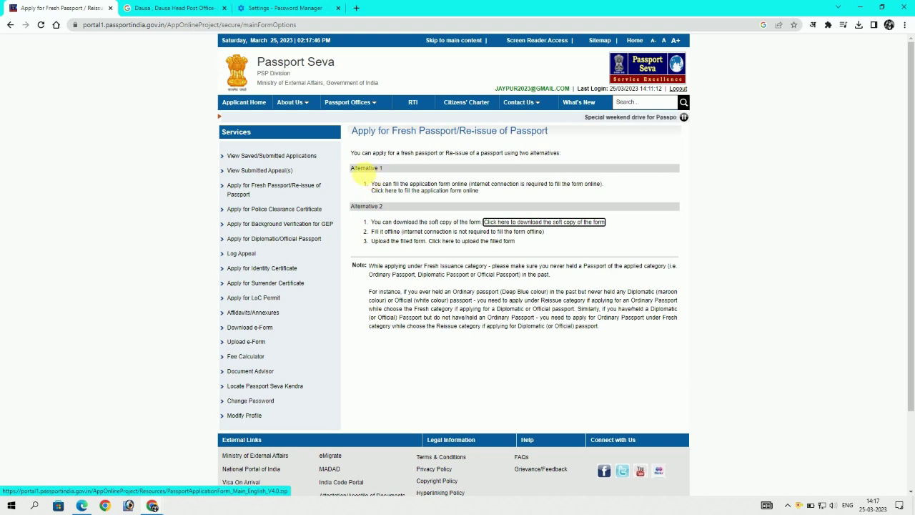
Begin an online Re-issue of Passport application, citing a change in the existing signature
{"action": "left_click_drag", "start_coordinate": [357, 169], "coordinate": [386, 172]}
{"action": "left_click", "coordinate": [385, 192]}
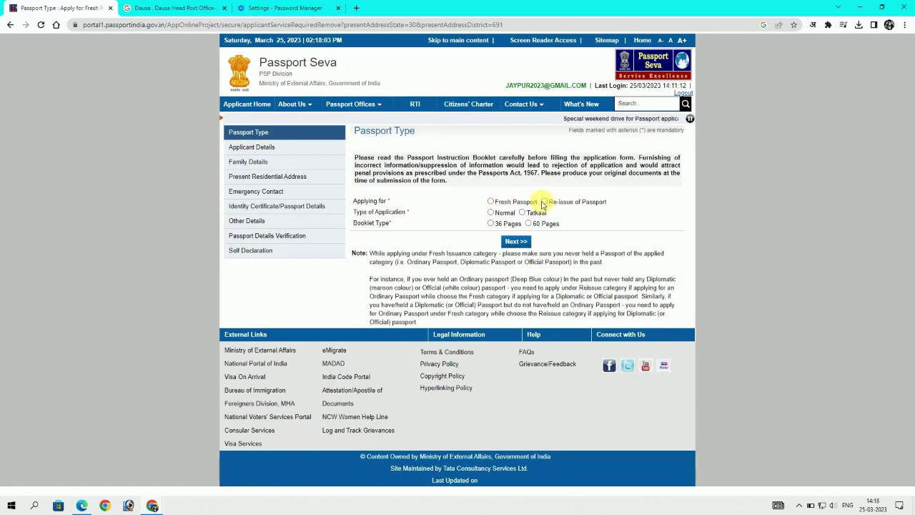
{"action": "left_click", "coordinate": [546, 203]}
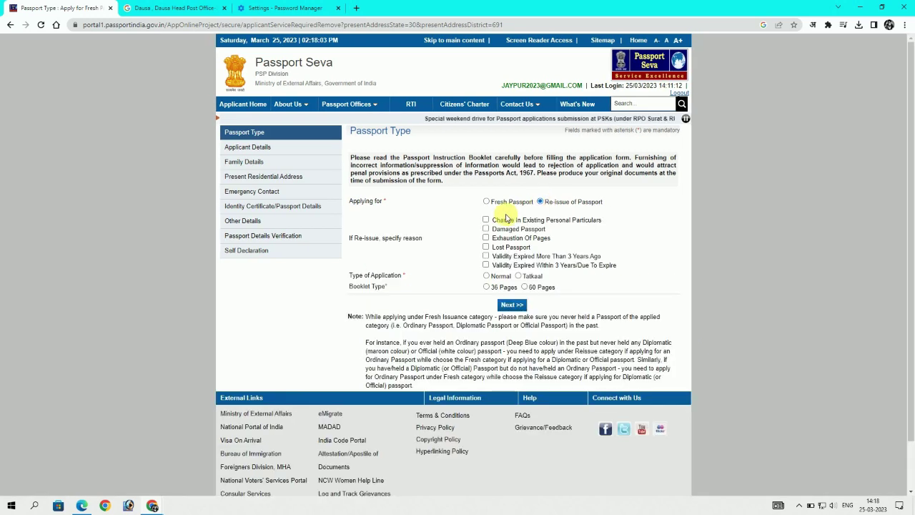
{"action": "left_click", "coordinate": [486, 221]}
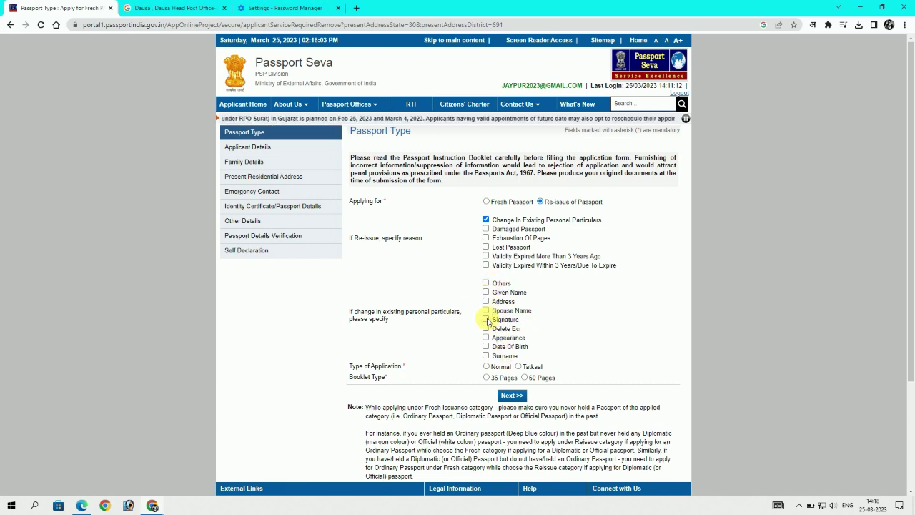
{"action": "left_click", "coordinate": [486, 318]}
Choose Normal application type with a 36-page booklet and continue to applicant details
{"action": "scroll", "coordinate": [582, 332], "scroll_direction": "down", "scroll_amount": 1}
{"action": "scroll", "coordinate": [582, 332], "scroll_direction": "down", "scroll_amount": 1}
{"action": "left_click", "coordinate": [486, 271]}
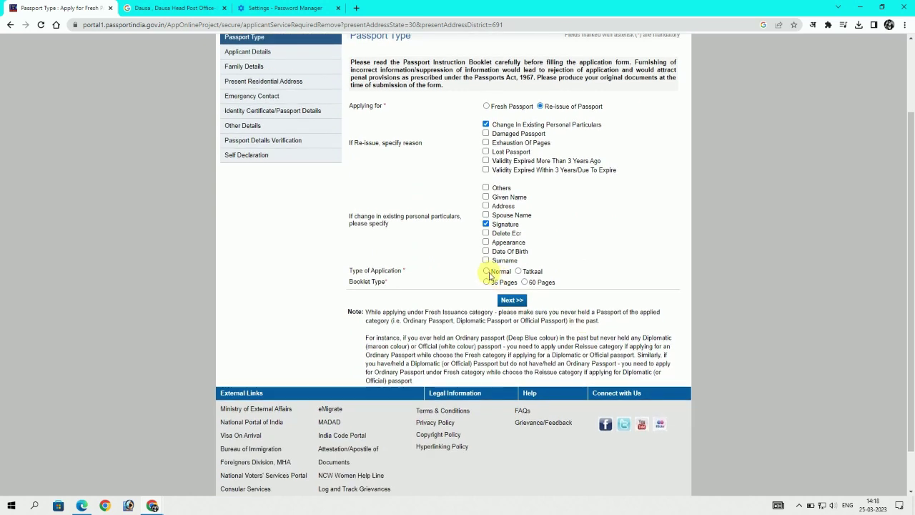
{"action": "left_click", "coordinate": [486, 282]}
{"action": "left_click", "coordinate": [513, 300]}
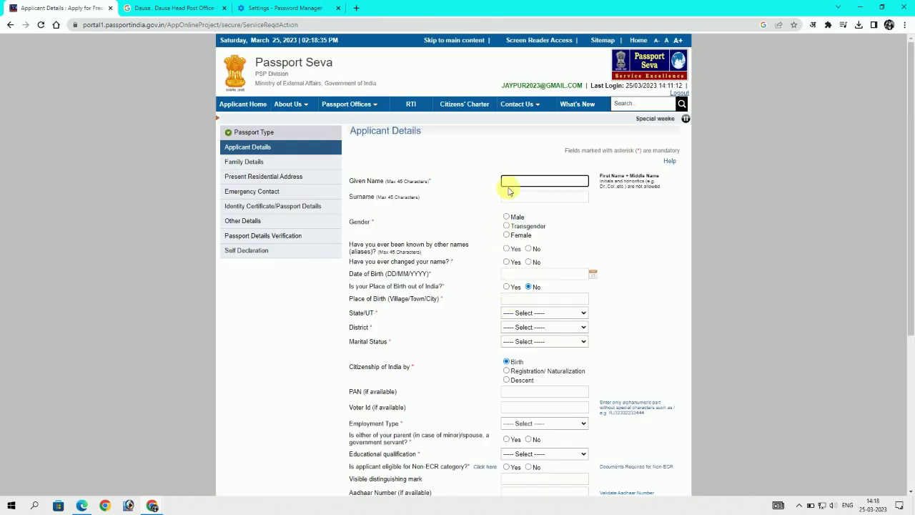
{"action": "left_click", "coordinate": [512, 183]}
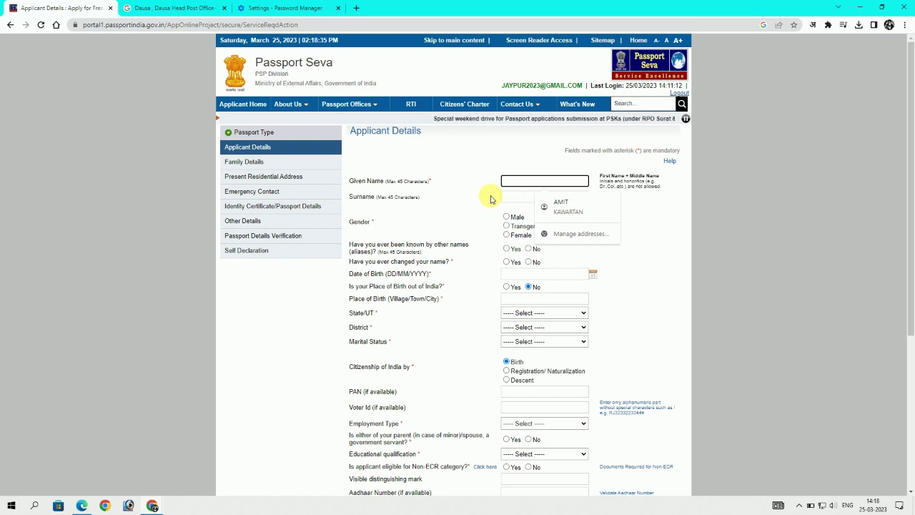
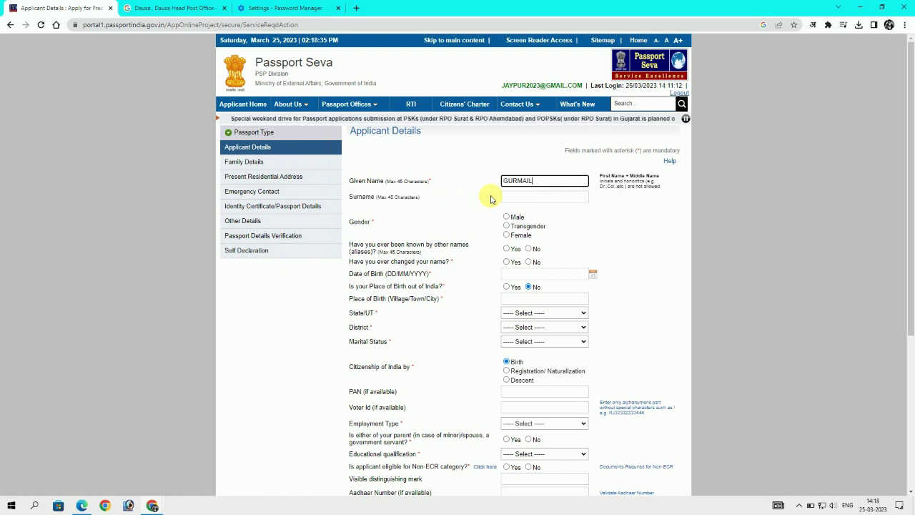
Enter the applicant's given name and surname, set gender Male, and answer No to aliases and name change
{"action": "left_click", "coordinate": [568, 198]}
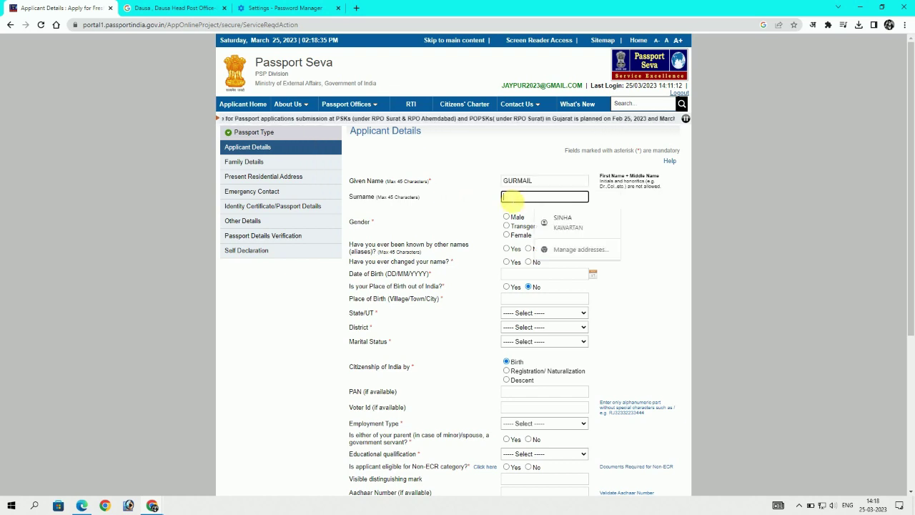
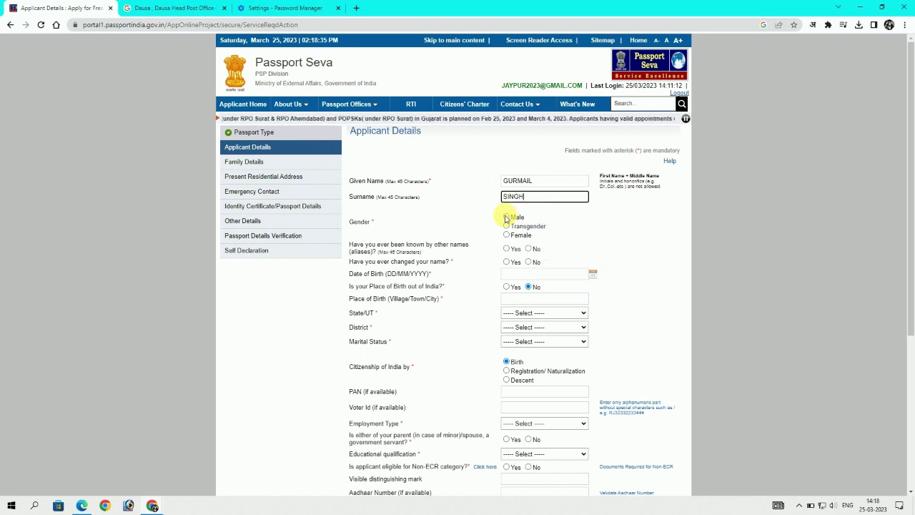
{"action": "left_click", "coordinate": [507, 216]}
{"action": "left_click", "coordinate": [528, 249]}
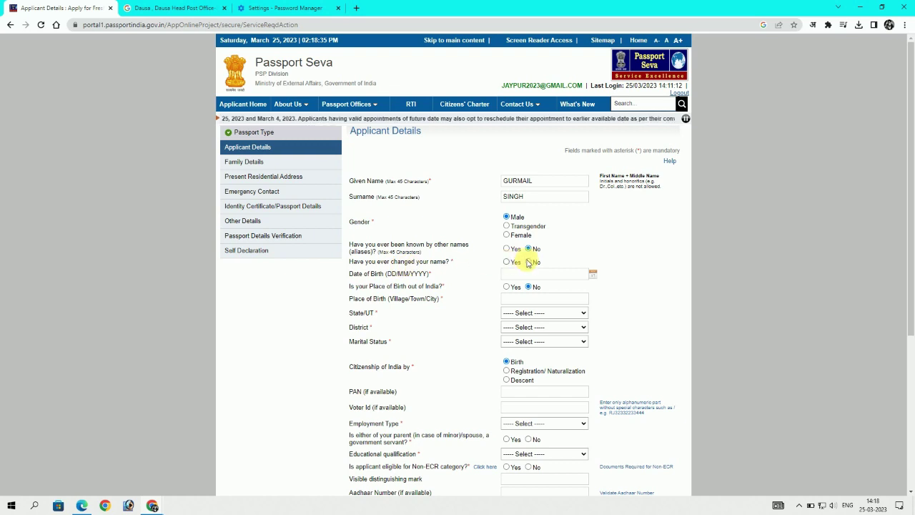
{"action": "left_click", "coordinate": [528, 261]}
{"action": "left_click", "coordinate": [538, 275]}
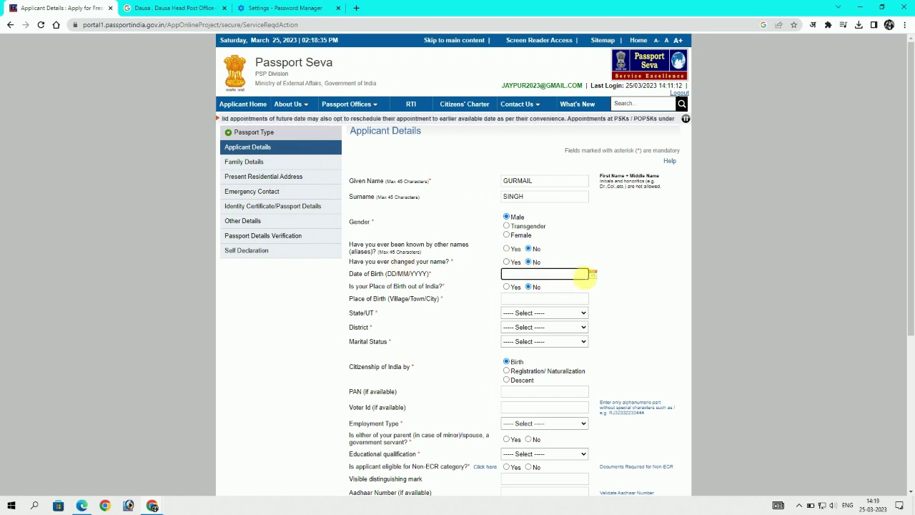
{"action": "left_click", "coordinate": [593, 274]}
{"action": "left_click", "coordinate": [574, 290]}
{"action": "scroll", "coordinate": [572, 329], "scroll_direction": "down", "scroll_amount": 5}
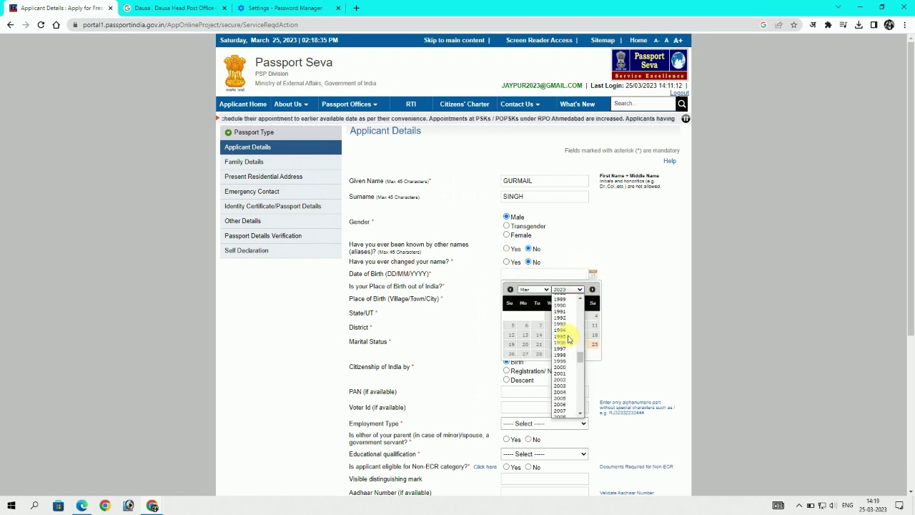
{"action": "left_click", "coordinate": [566, 336]}
{"action": "left_click", "coordinate": [535, 289]}
{"action": "left_click", "coordinate": [531, 327]}
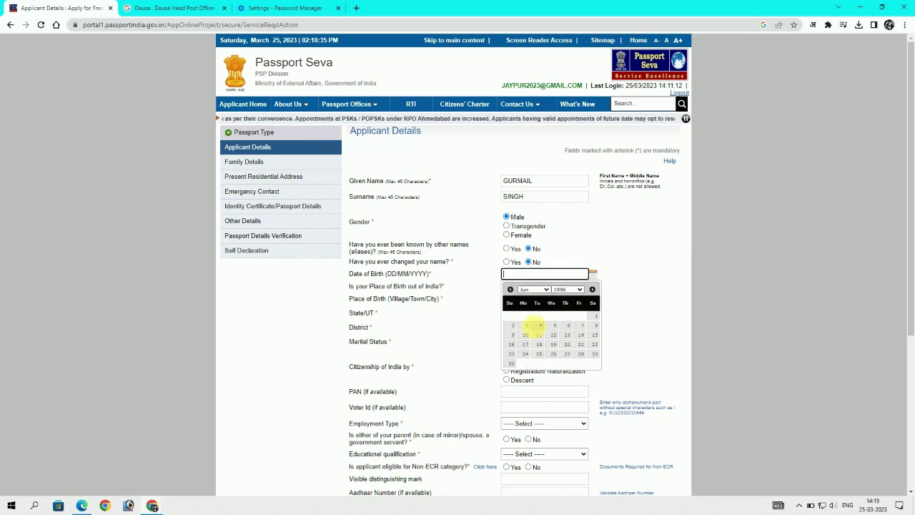
{"action": "left_click", "coordinate": [567, 344]}
{"action": "scroll", "coordinate": [478, 297], "scroll_direction": "down", "scroll_amount": 3}
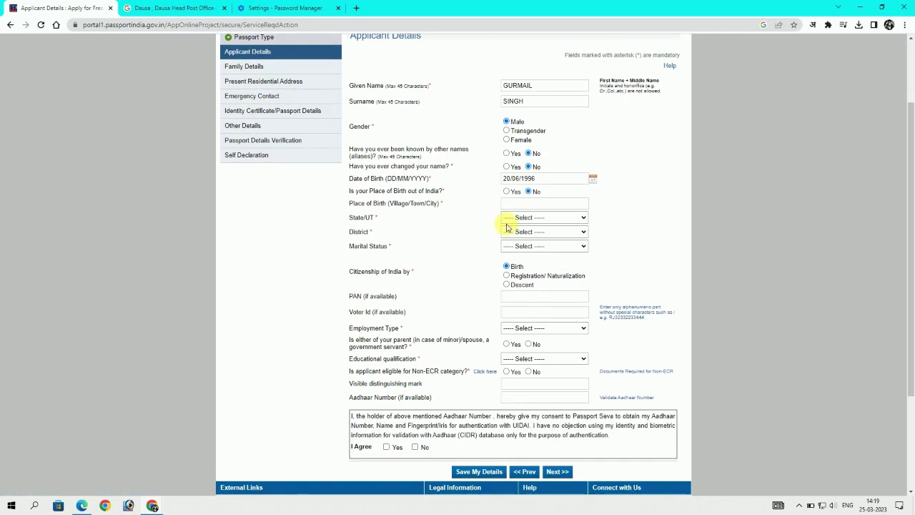
Set place of birth Kaithal, state Haryana, district Kaithal, and marital status Married
{"action": "left_click", "coordinate": [509, 203]}
{"action": "type", "text": "KAITHAL"}
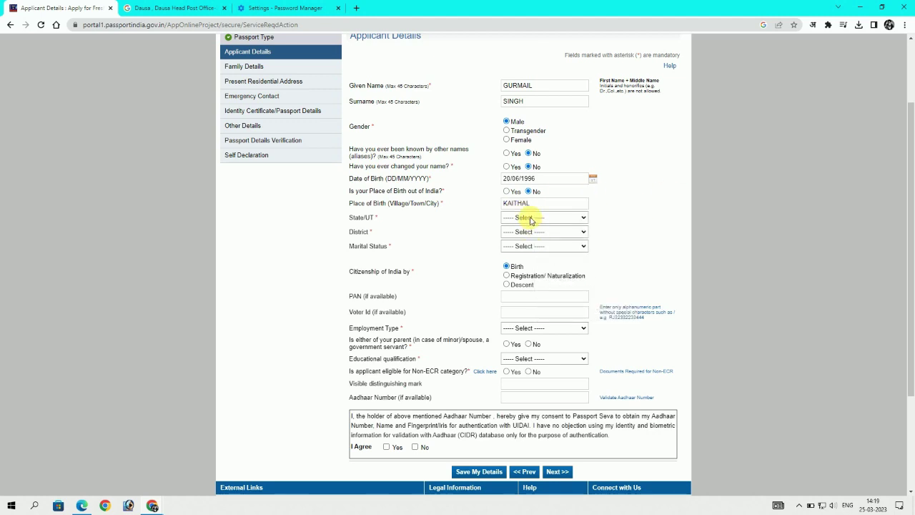
{"action": "left_click", "coordinate": [543, 218]}
{"action": "left_click", "coordinate": [536, 331]}
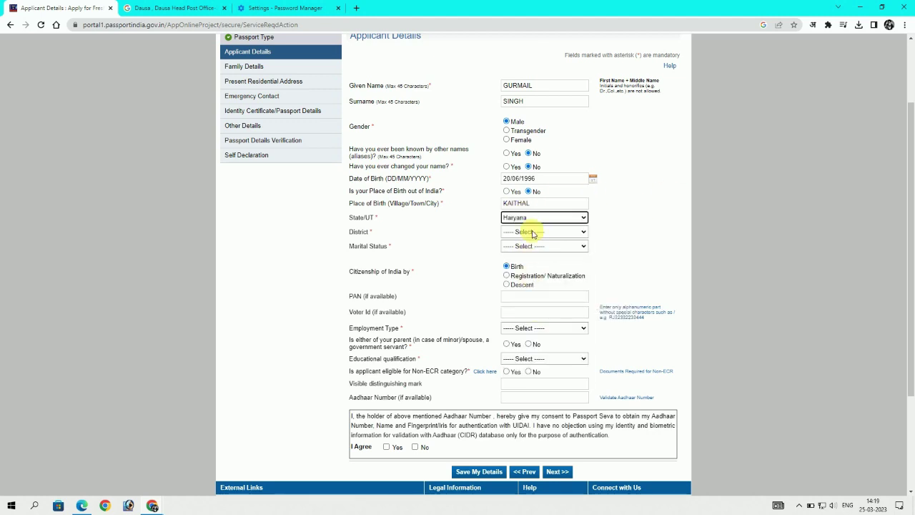
{"action": "left_click", "coordinate": [525, 232]}
{"action": "left_click", "coordinate": [535, 328]}
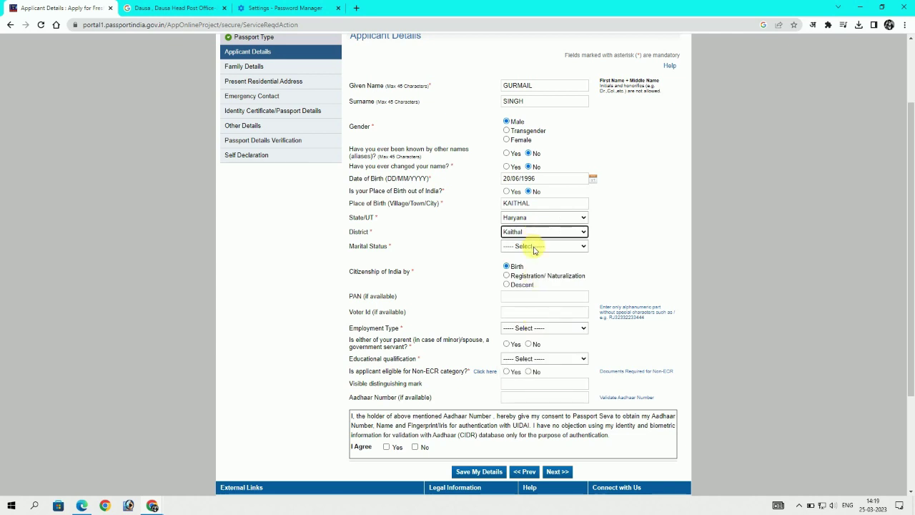
{"action": "left_click", "coordinate": [536, 246]}
{"action": "left_click", "coordinate": [547, 296]}
Set employment to Others, No for government-servant parent, 10th Pass And Above, and Non-ECR eligible
{"action": "scroll", "coordinate": [557, 264], "scroll_direction": "down", "scroll_amount": 1}
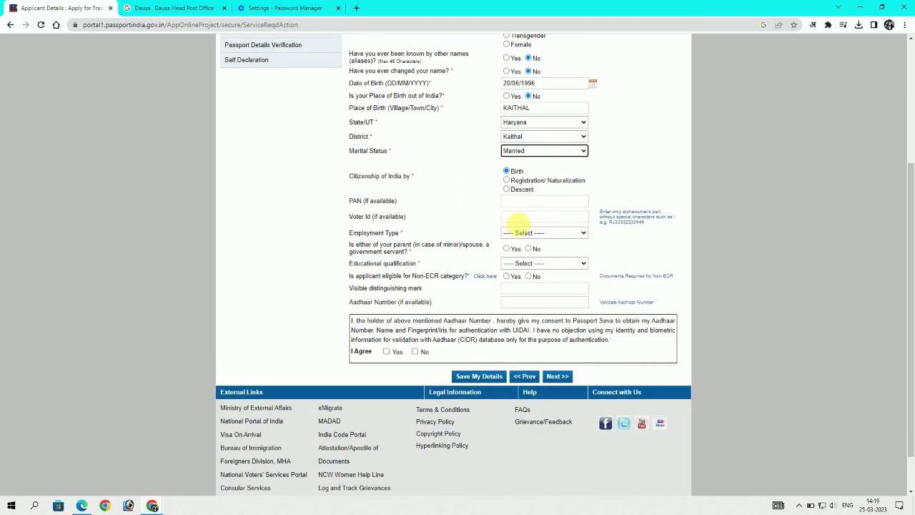
{"action": "left_click", "coordinate": [563, 229]}
{"action": "left_click", "coordinate": [563, 229]}
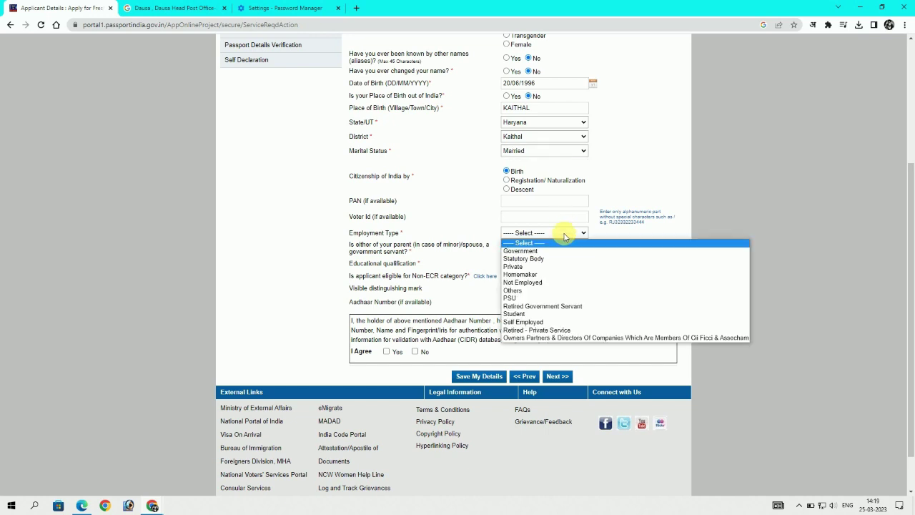
{"action": "left_click", "coordinate": [543, 293]}
{"action": "scroll", "coordinate": [633, 233], "scroll_direction": "down", "scroll_amount": 1}
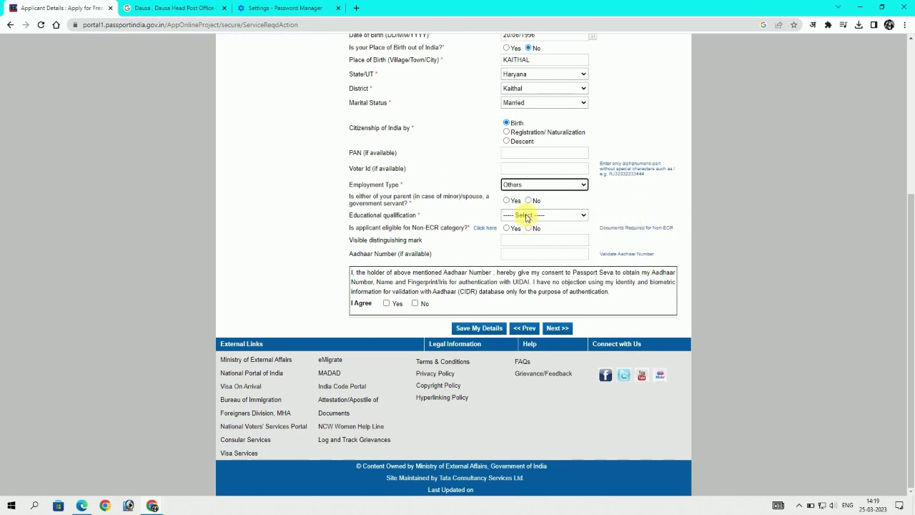
{"action": "left_click", "coordinate": [528, 202]}
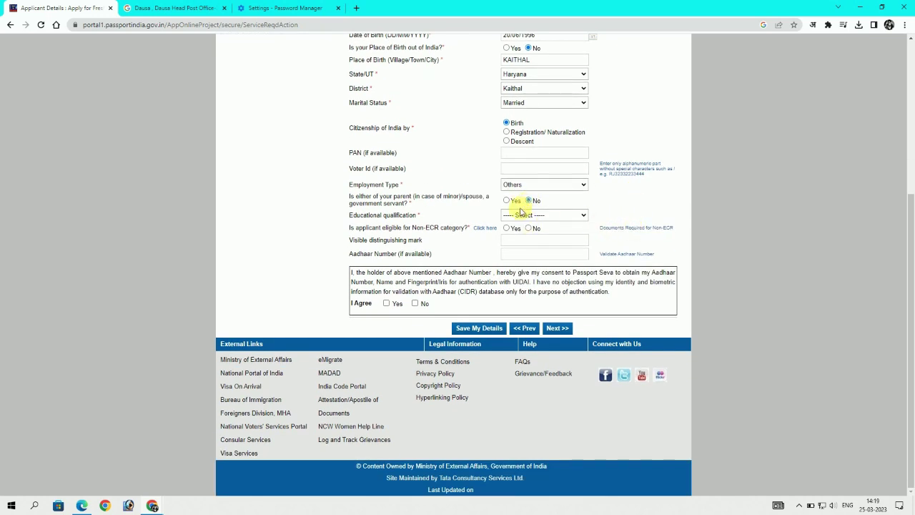
{"action": "left_click", "coordinate": [525, 215]}
{"action": "left_click", "coordinate": [538, 249]}
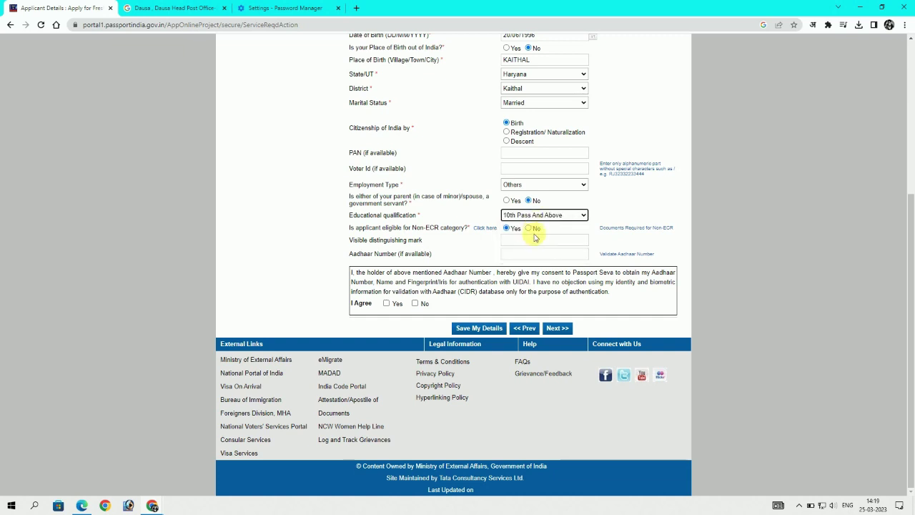
{"action": "left_click", "coordinate": [541, 255]}
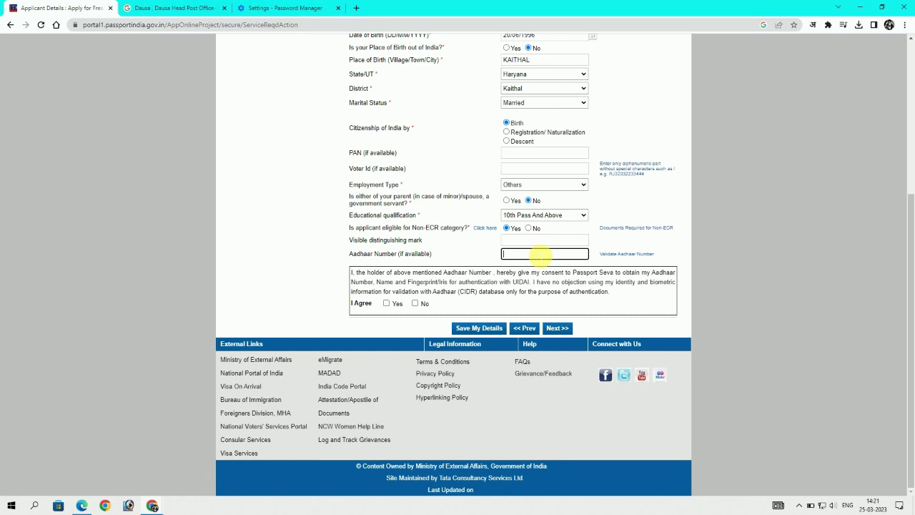
Check the entered Aadhaar number, give Aadhaar consent, and save the applicant details
{"action": "left_click", "coordinate": [801, 504]}
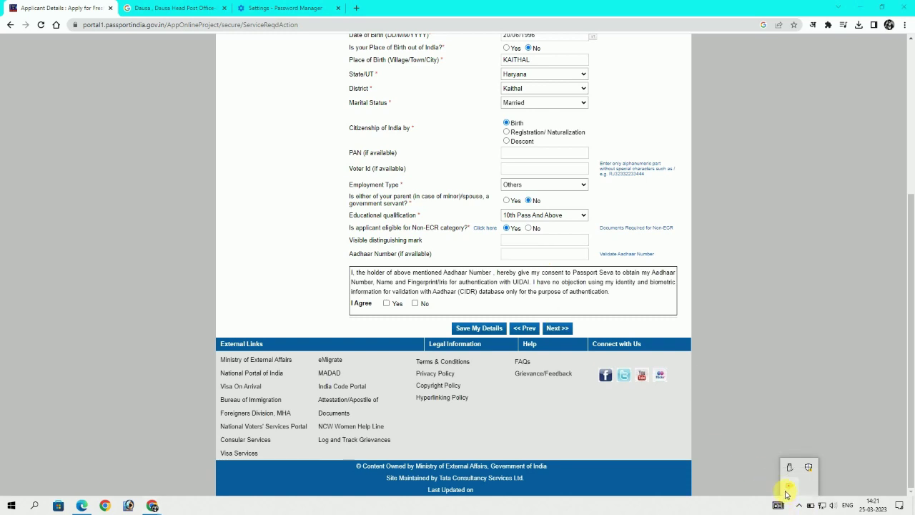
{"action": "right_click", "coordinate": [789, 486]}
{"action": "left_click", "coordinate": [705, 385]}
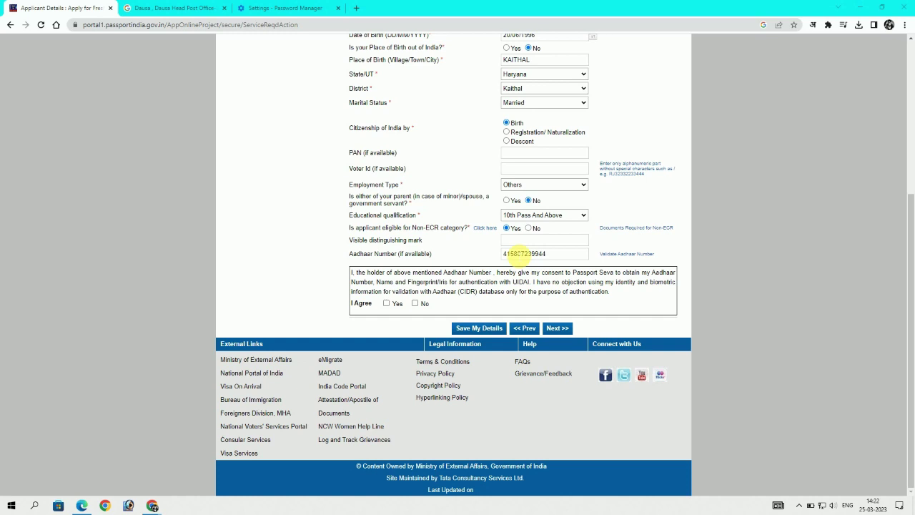
{"action": "left_click_drag", "start_coordinate": [504, 254], "coordinate": [616, 261]}
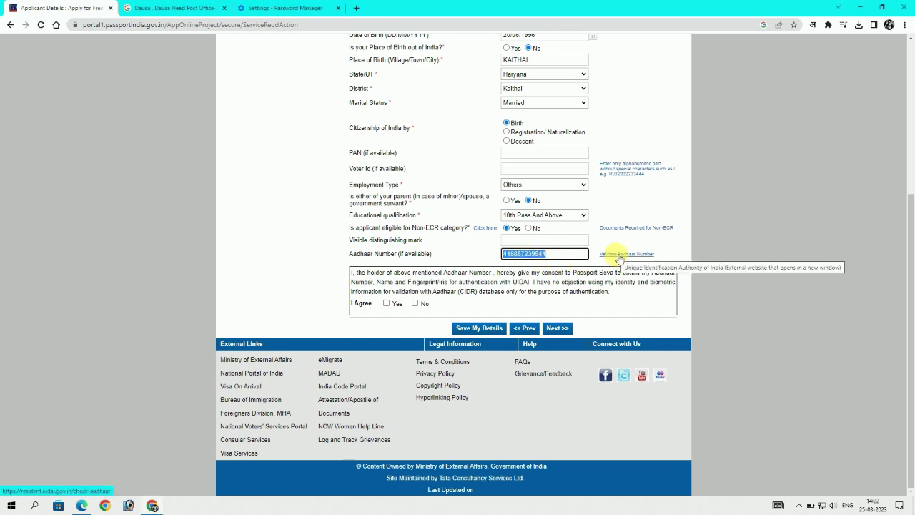
{"action": "left_click", "coordinate": [386, 303]}
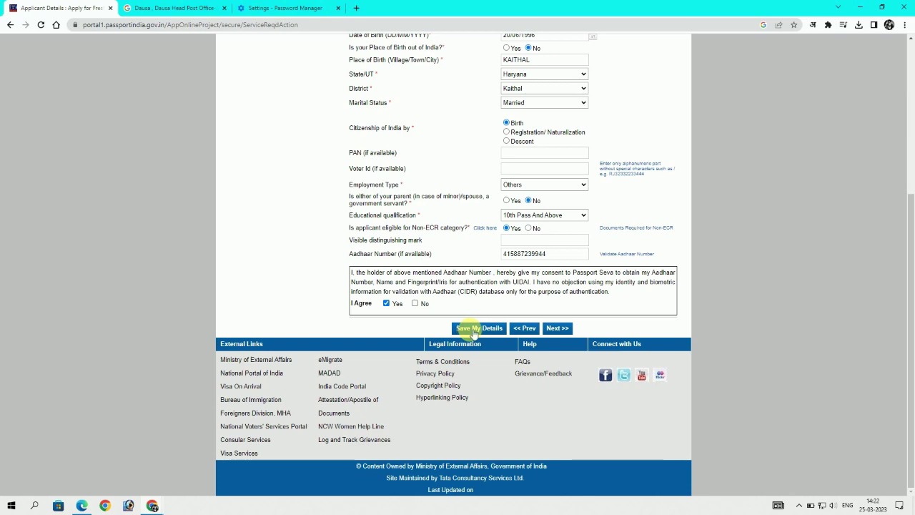
{"action": "left_click", "coordinate": [472, 331]}
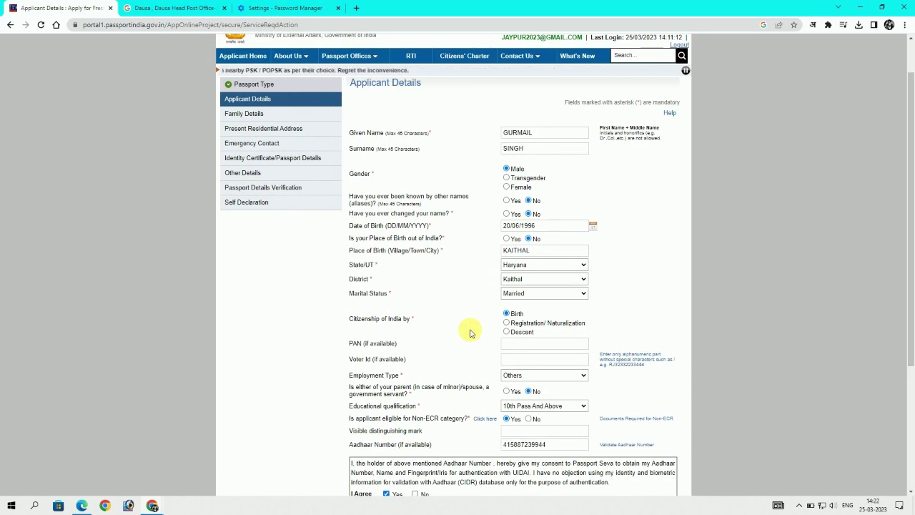
Save the applicant details again and re-give the Aadhaar consent after the reload
{"action": "scroll", "coordinate": [470, 333], "scroll_direction": "down", "scroll_amount": 3}
{"action": "left_click", "coordinate": [480, 327]}
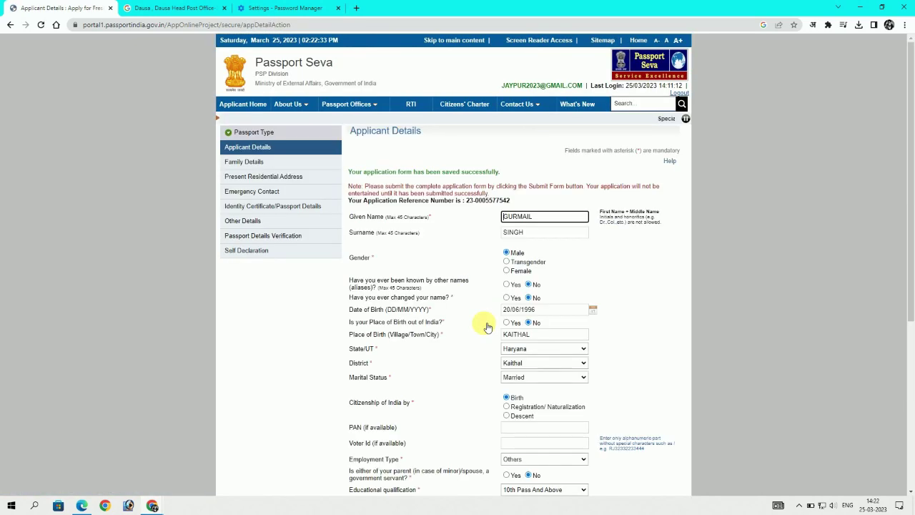
{"action": "left_click_drag", "start_coordinate": [366, 173], "coordinate": [519, 174]}
{"action": "scroll", "coordinate": [399, 283], "scroll_direction": "down", "scroll_amount": 4}
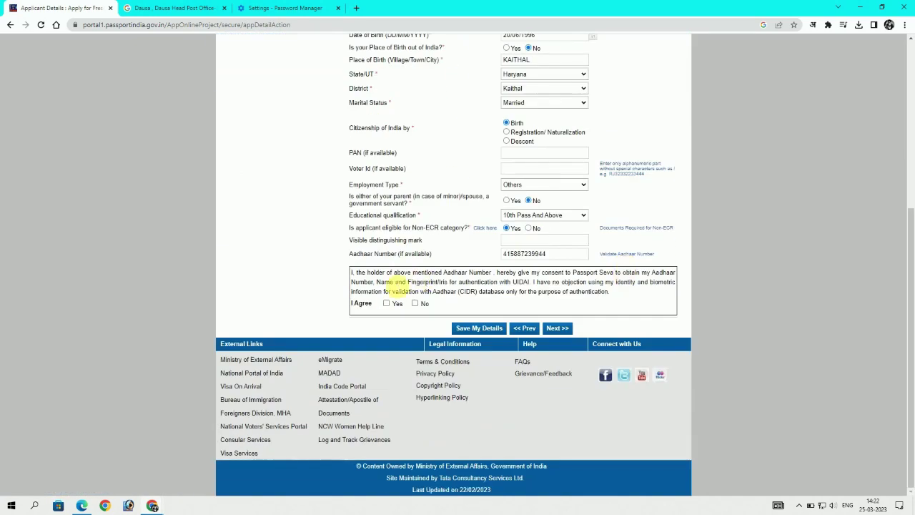
{"action": "left_click", "coordinate": [386, 303]}
On Family Details, enter the father's and mother's given names and surnames
{"action": "left_click", "coordinate": [558, 327]}
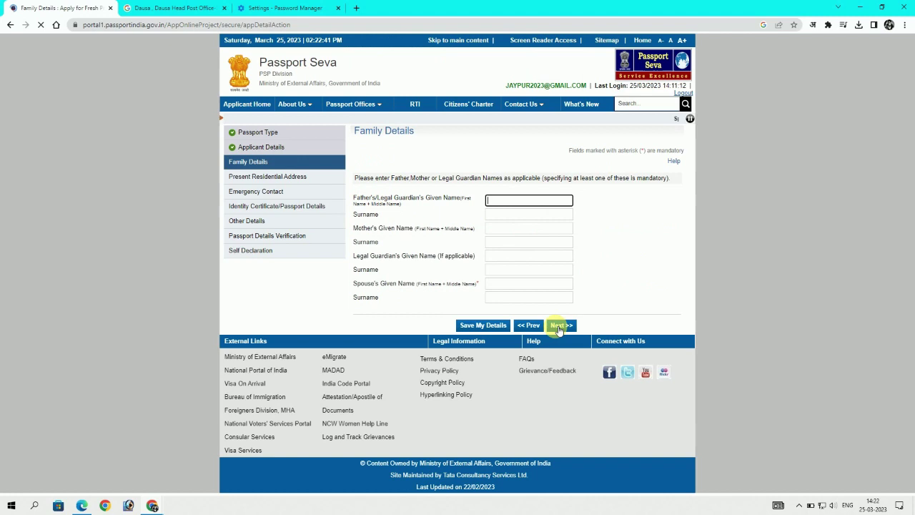
{"action": "left_click", "coordinate": [502, 200]}
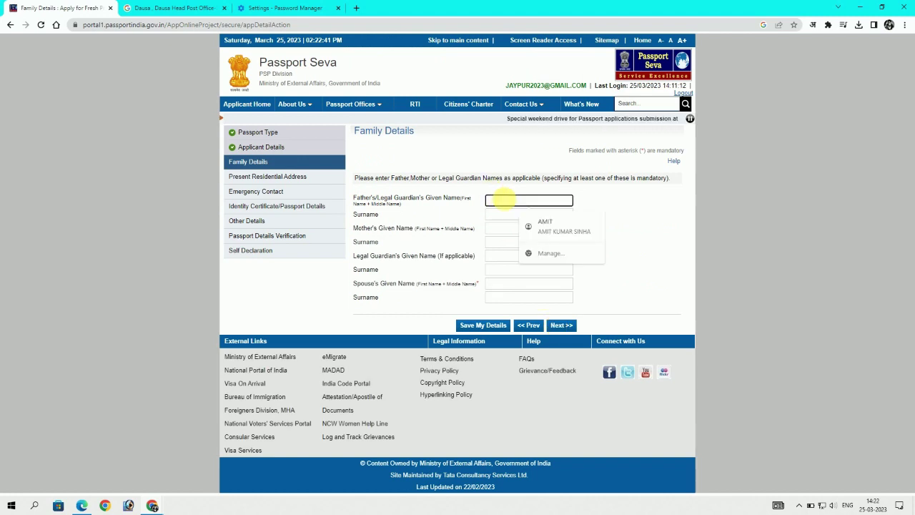
{"action": "left_click", "coordinate": [508, 213]}
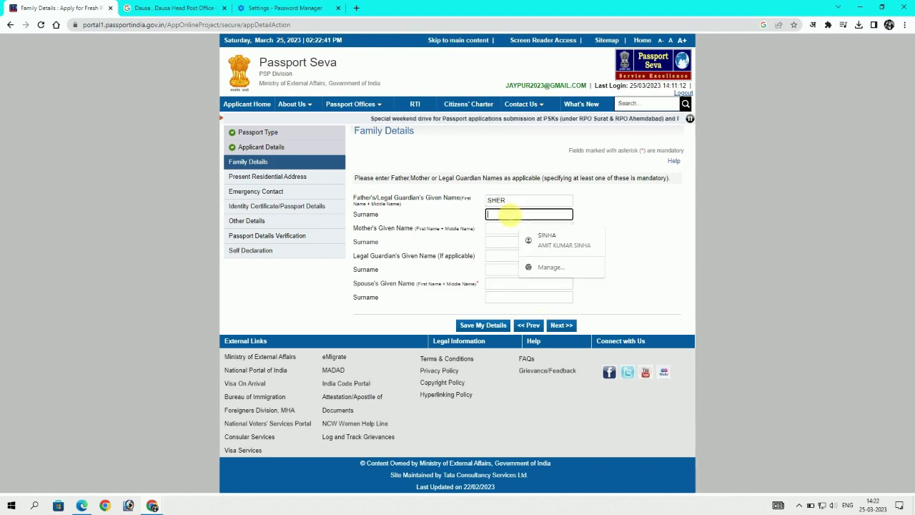
{"action": "left_click", "coordinate": [508, 228]}
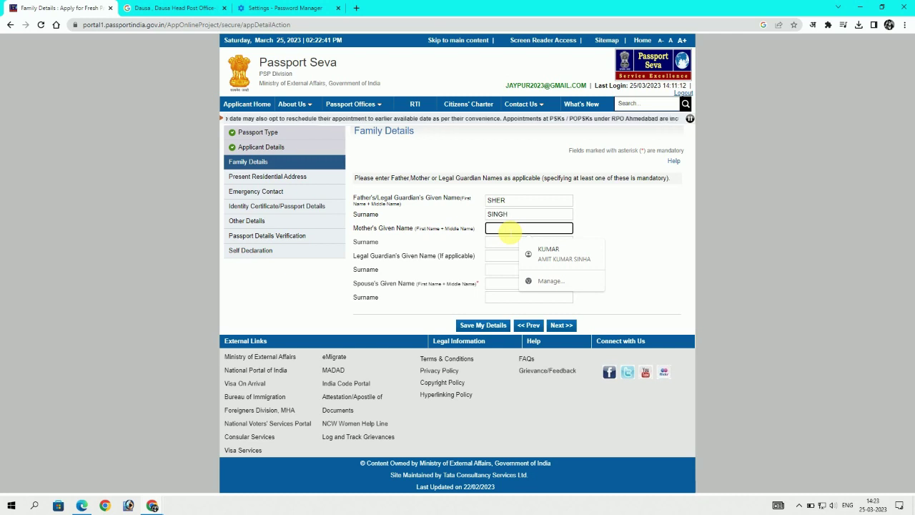
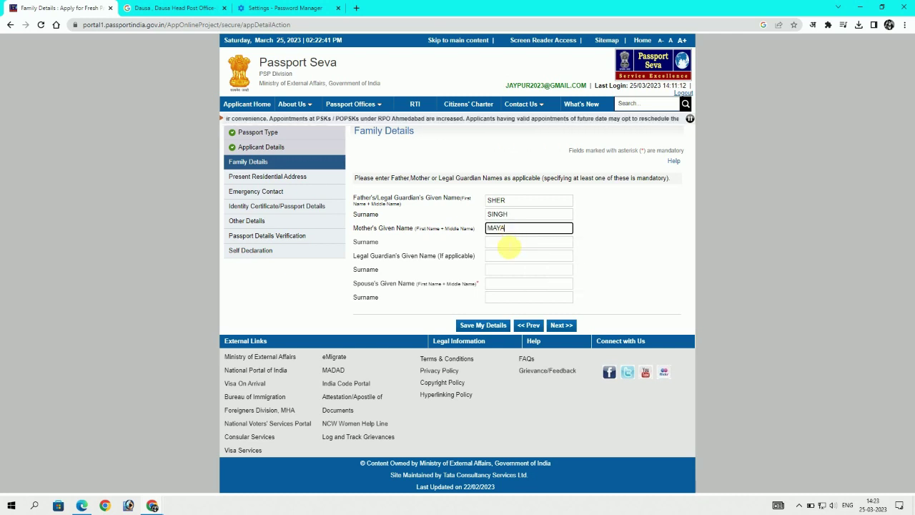
{"action": "left_click", "coordinate": [507, 243]}
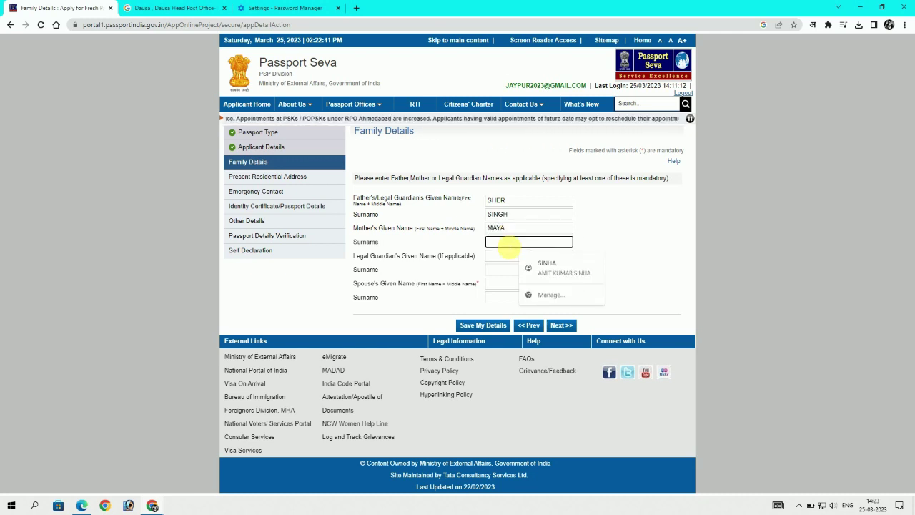
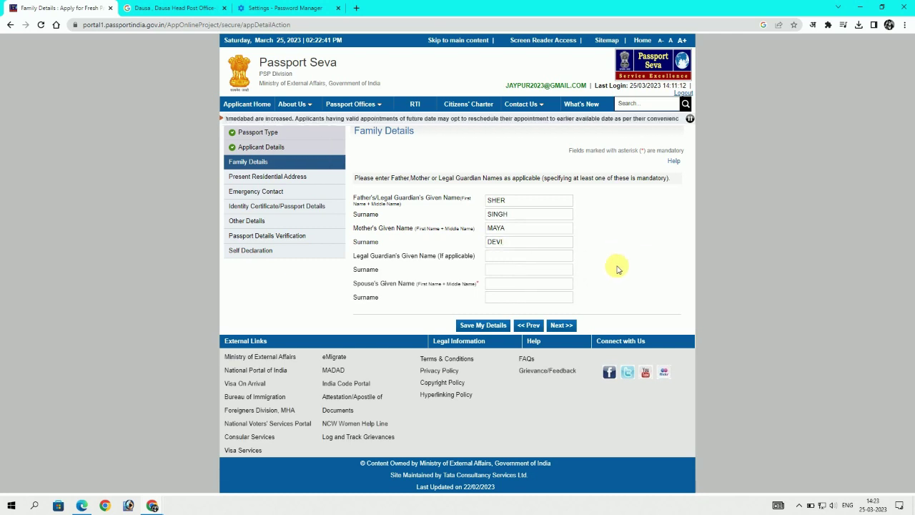
Enter the spouse's given name and surname and save the family details
{"action": "left_click", "coordinate": [515, 284]}
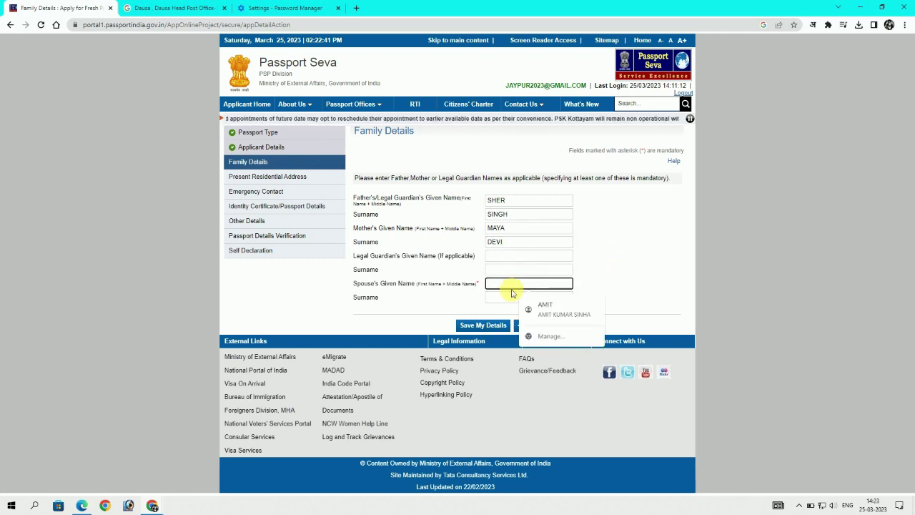
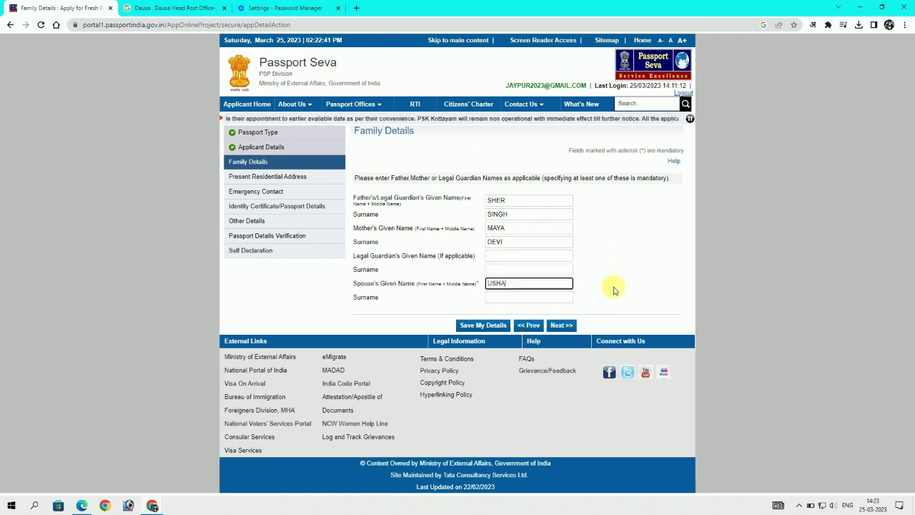
{"action": "left_click", "coordinate": [565, 297]}
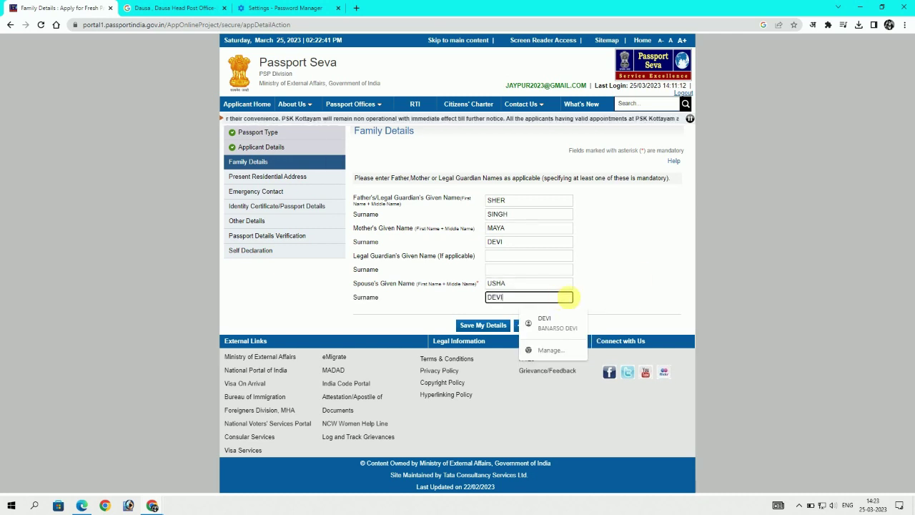
{"action": "left_click", "coordinate": [482, 326]}
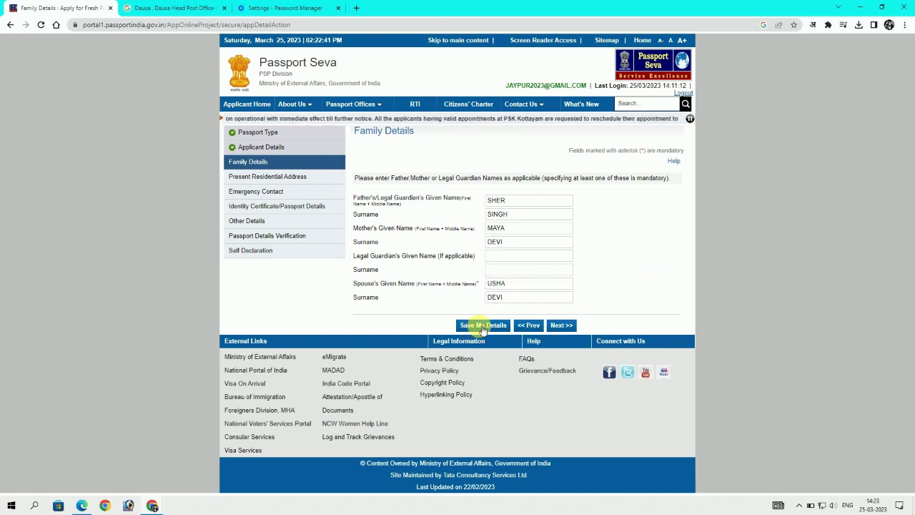
{"action": "left_click", "coordinate": [475, 328]}
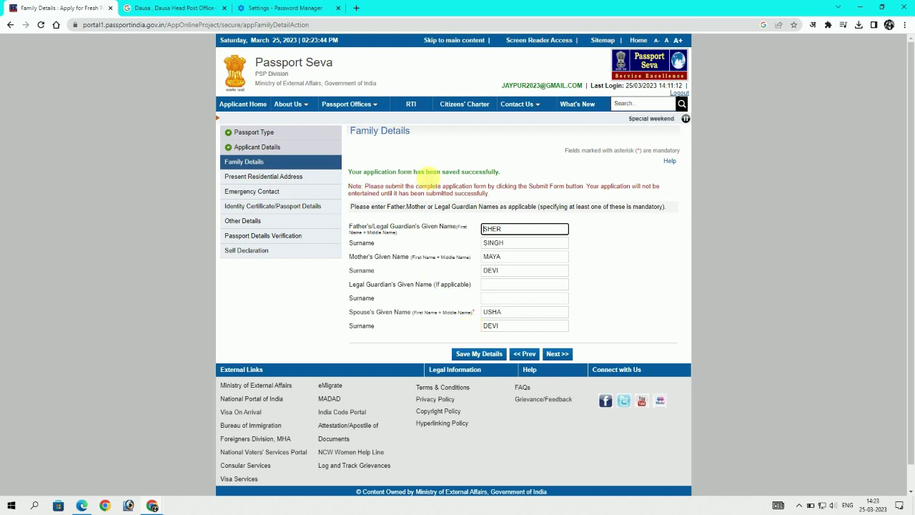
On Present Residential Address, enter the house number and street name, correcting a mistyped word
{"action": "left_click", "coordinate": [557, 353]}
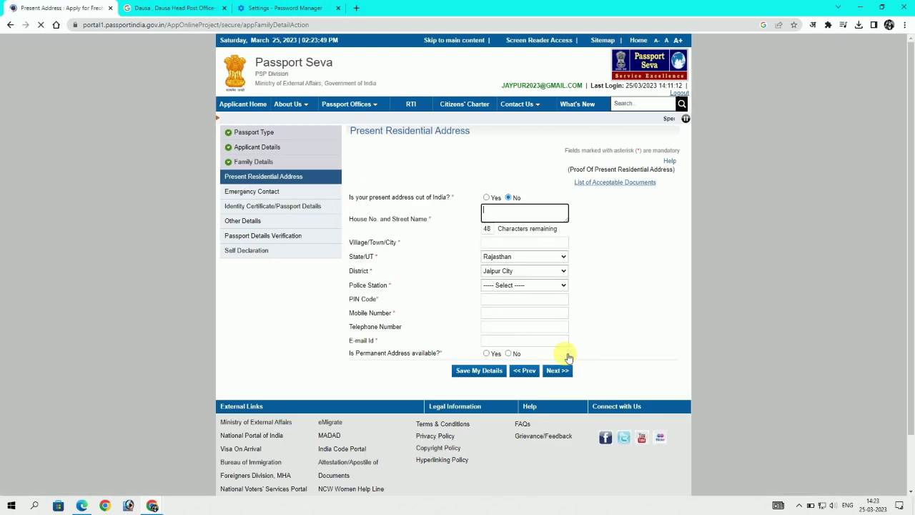
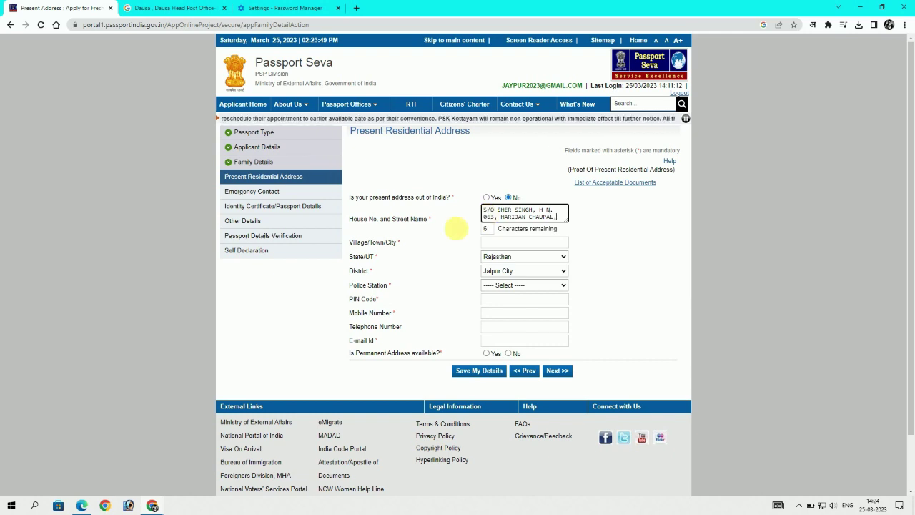
{"action": "left_click", "coordinate": [486, 242]}
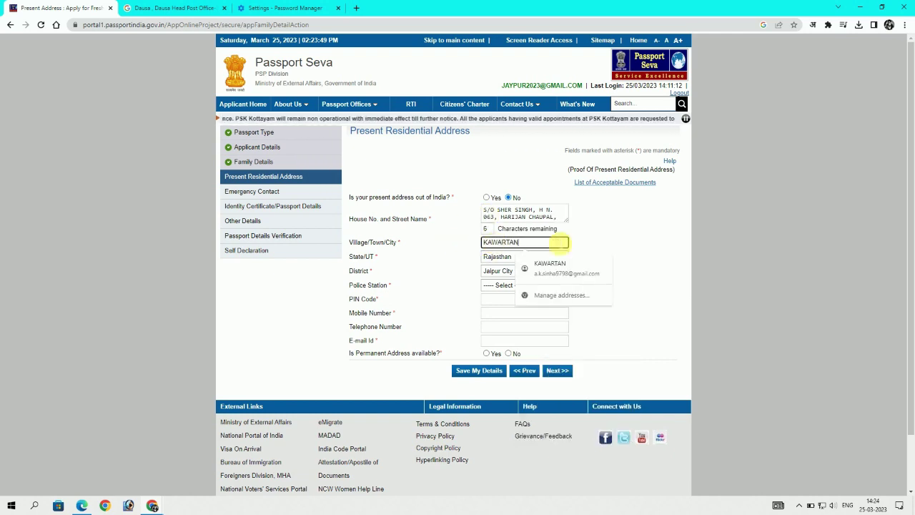
Enter the village name and choose state Haryana, district Kaithal and police station SIWAN
{"action": "left_click", "coordinate": [590, 265]}
{"action": "left_click", "coordinate": [526, 256]}
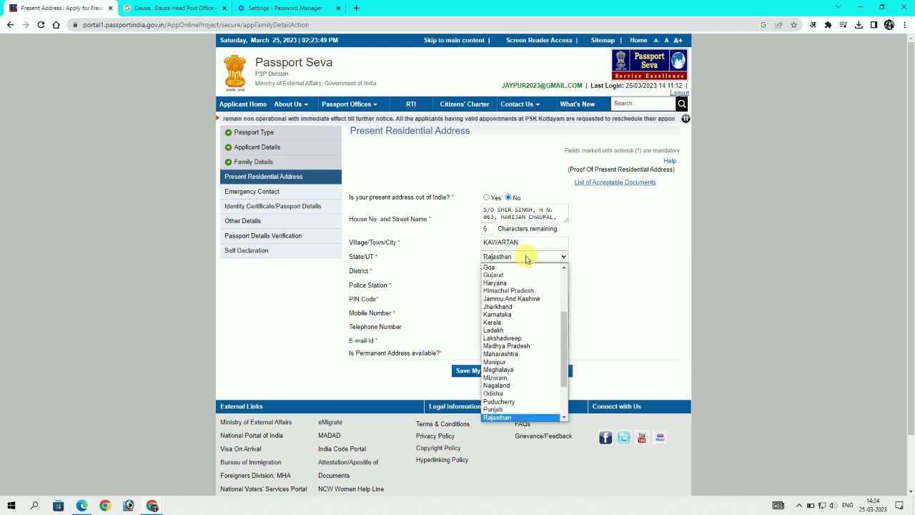
{"action": "scroll", "coordinate": [514, 323], "scroll_direction": "up", "scroll_amount": 3}
{"action": "left_click", "coordinate": [512, 369]}
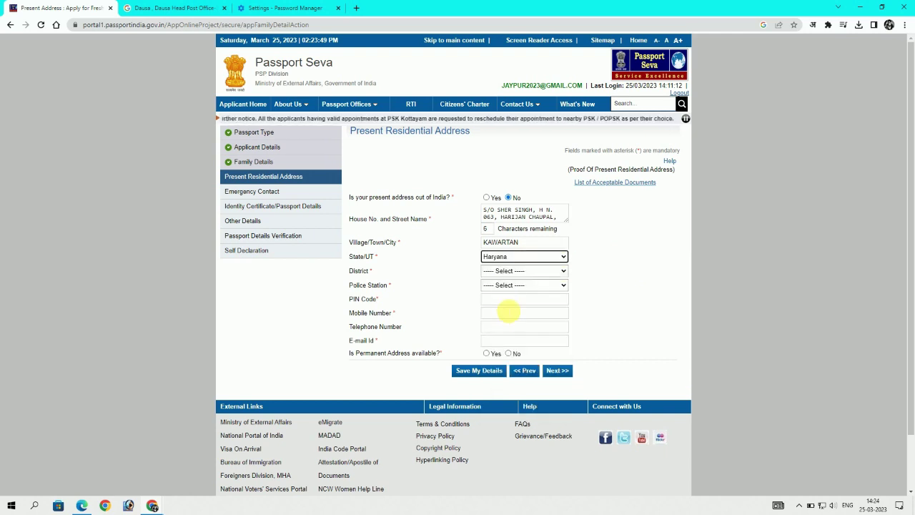
{"action": "left_click", "coordinate": [504, 270]}
{"action": "left_click", "coordinate": [513, 368]}
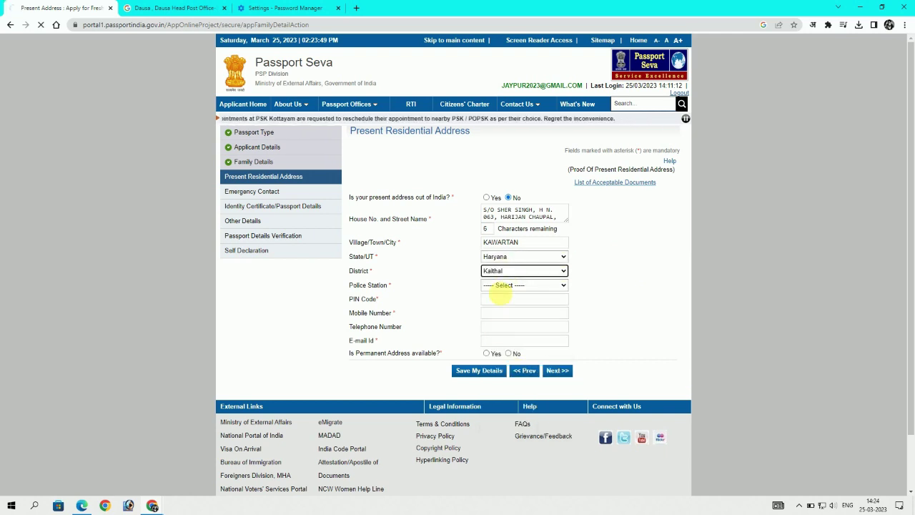
{"action": "left_click", "coordinate": [515, 285]}
{"action": "left_click", "coordinate": [511, 377]}
Fill in the PIN code, mobile number and e-mail, answering No to permanent address available
{"action": "left_click", "coordinate": [512, 300]}
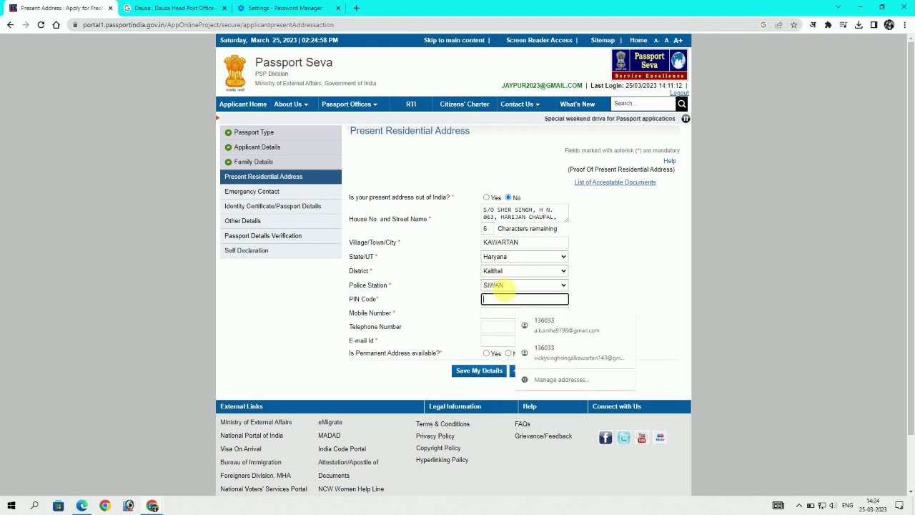
{"action": "type", "text": "1306033"}
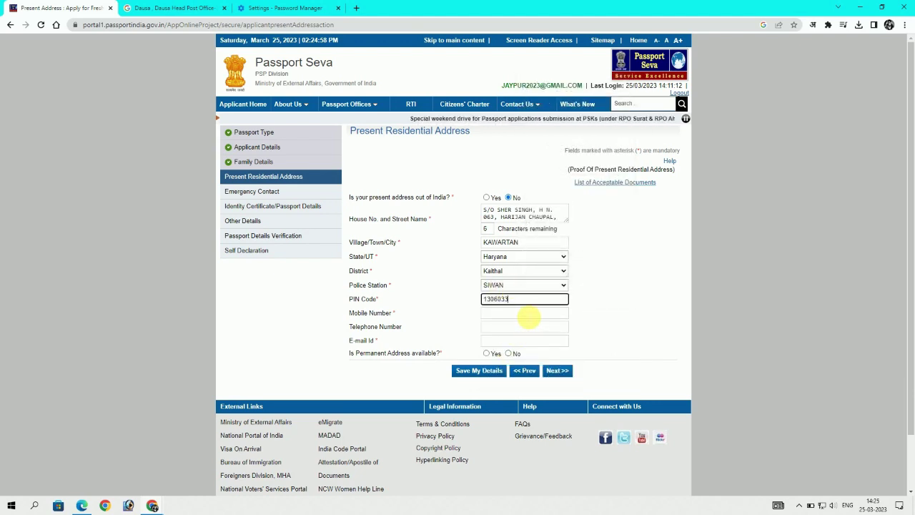
{"action": "left_click", "coordinate": [527, 314]}
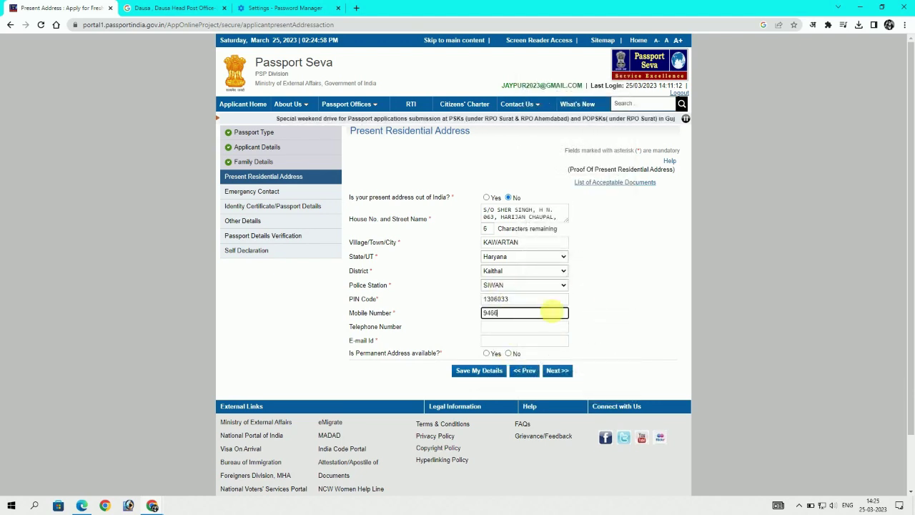
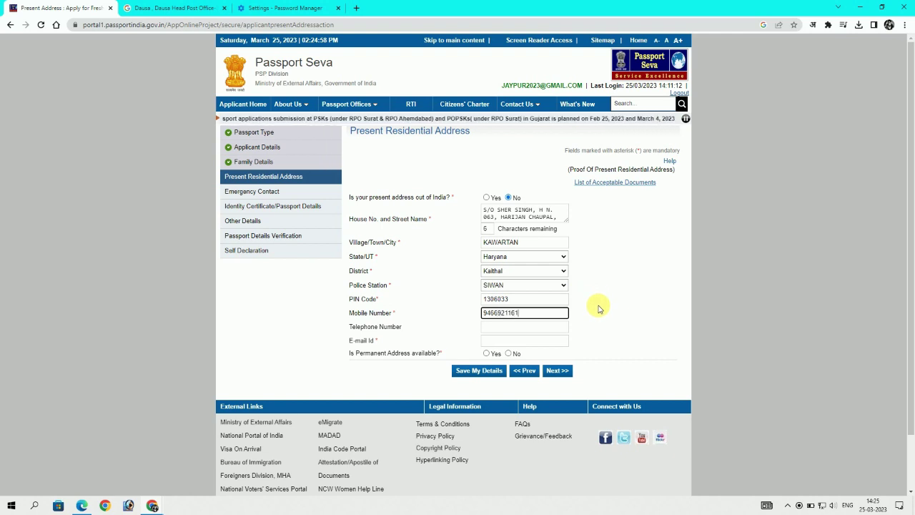
{"action": "left_click", "coordinate": [541, 342]}
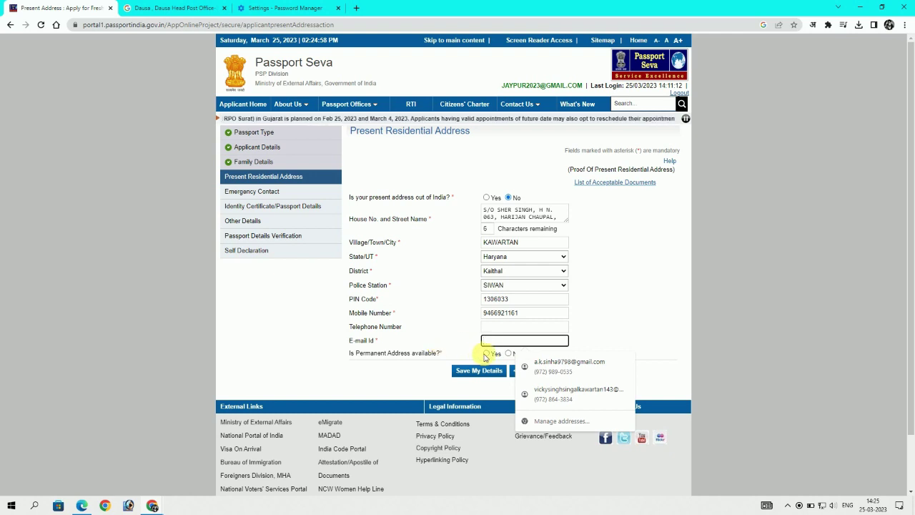
{"action": "left_click", "coordinate": [509, 353]}
{"action": "left_click", "coordinate": [531, 341]}
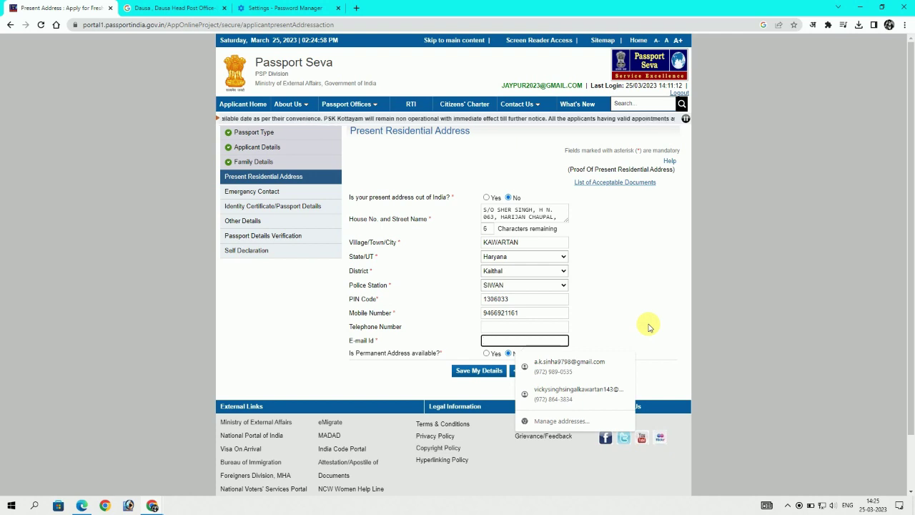
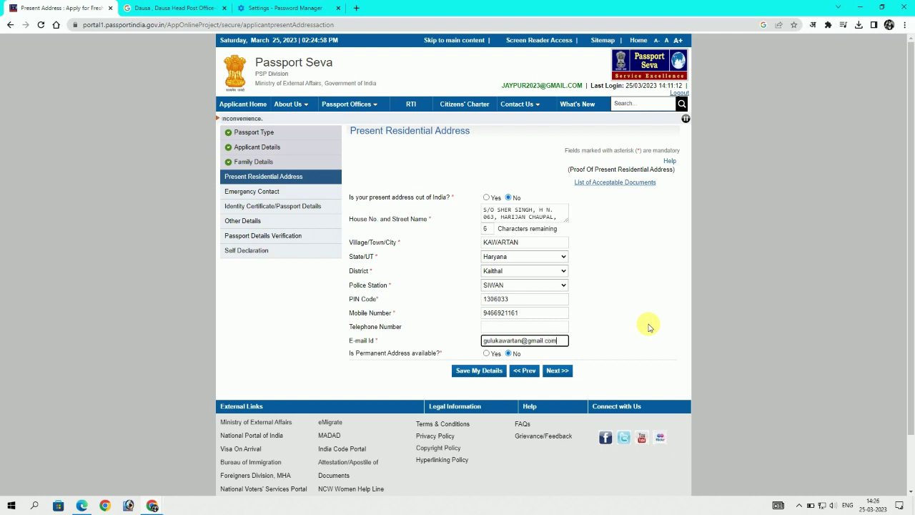
{"action": "left_click", "coordinate": [649, 327]}
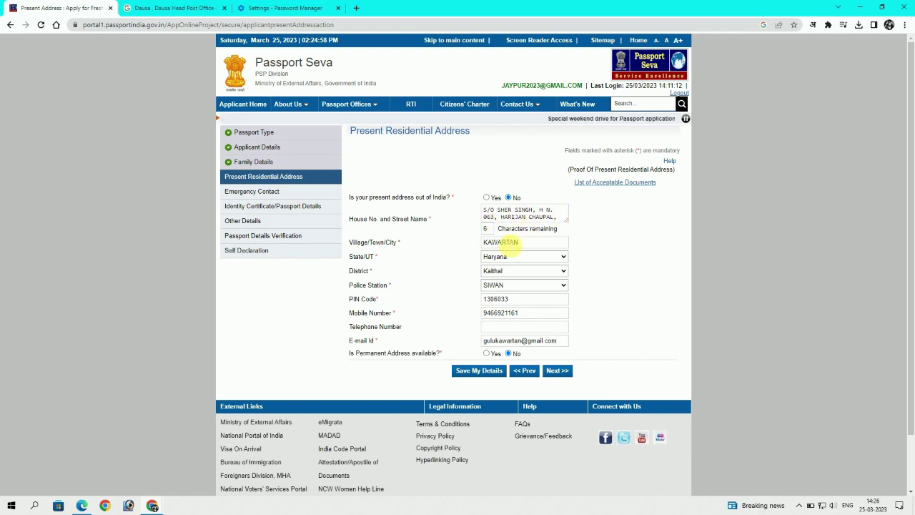
Correct the house address and save the present address, accepting the SMS and RPO notices
{"action": "left_click", "coordinate": [547, 213]}
{"action": "type", "text": "."}
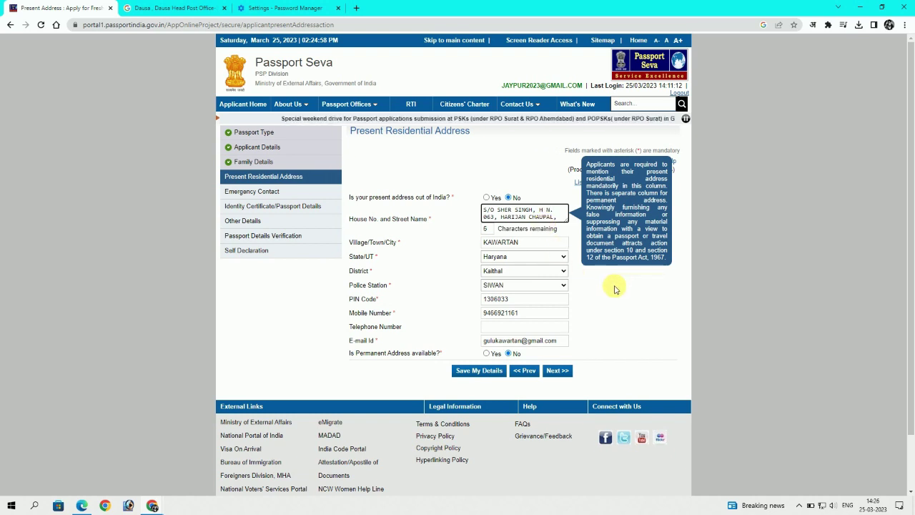
{"action": "type", "text": "SE"}
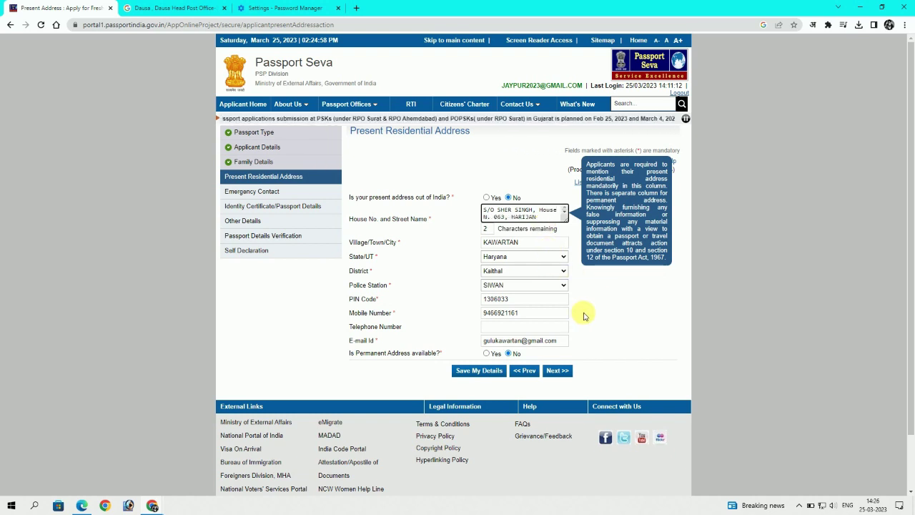
{"action": "left_click", "coordinate": [541, 212]}
{"action": "scroll", "coordinate": [544, 211], "scroll_direction": "down", "scroll_amount": 1}
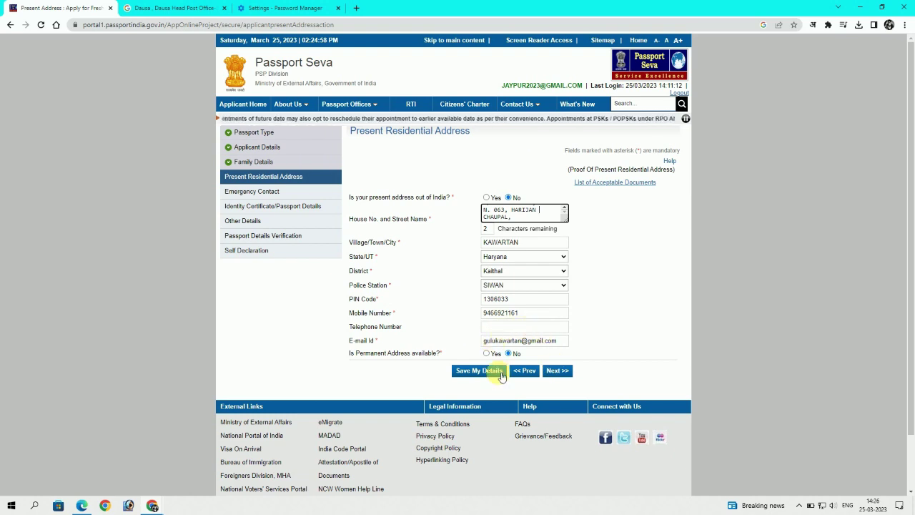
{"action": "left_click", "coordinate": [461, 370]}
{"action": "left_click", "coordinate": [541, 78]}
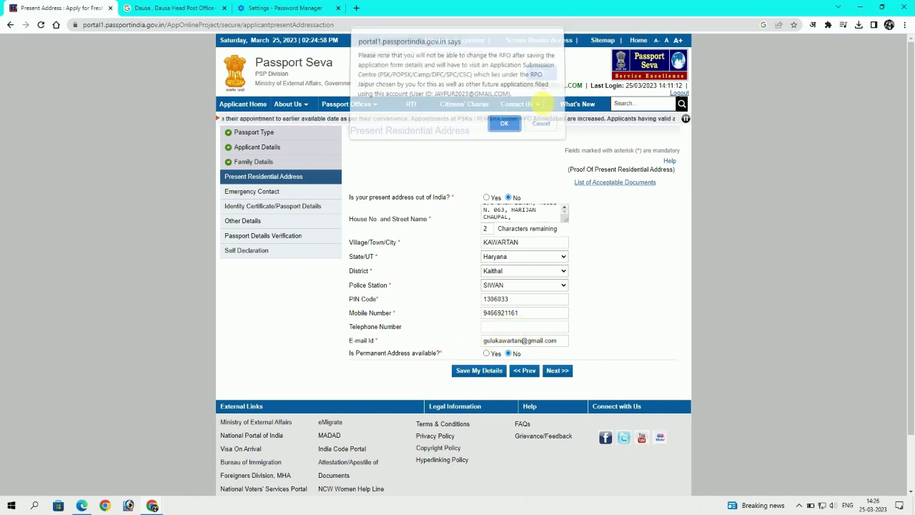
{"action": "left_click", "coordinate": [504, 128]}
Advance toward the next form section, dismissing the repeated SMS and regional passport office notices
{"action": "left_click", "coordinate": [558, 399]}
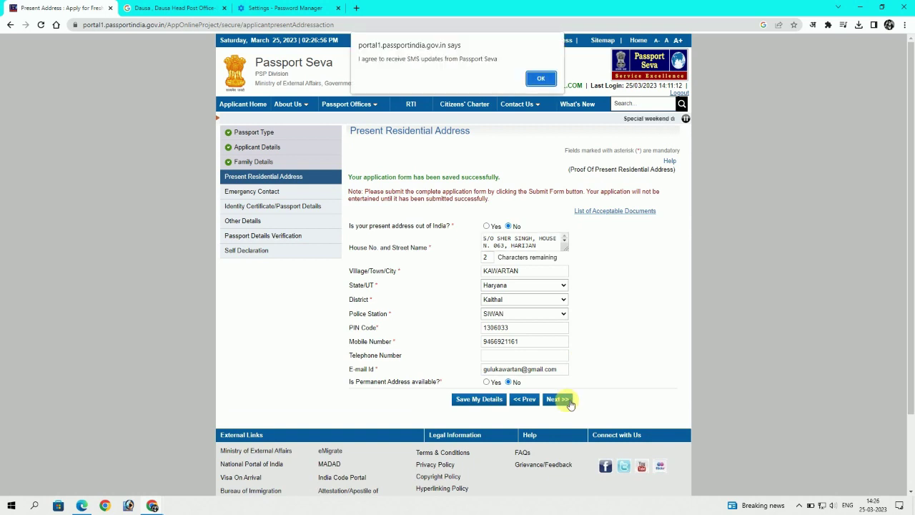
{"action": "left_click", "coordinate": [541, 78]}
{"action": "left_click", "coordinate": [504, 123]}
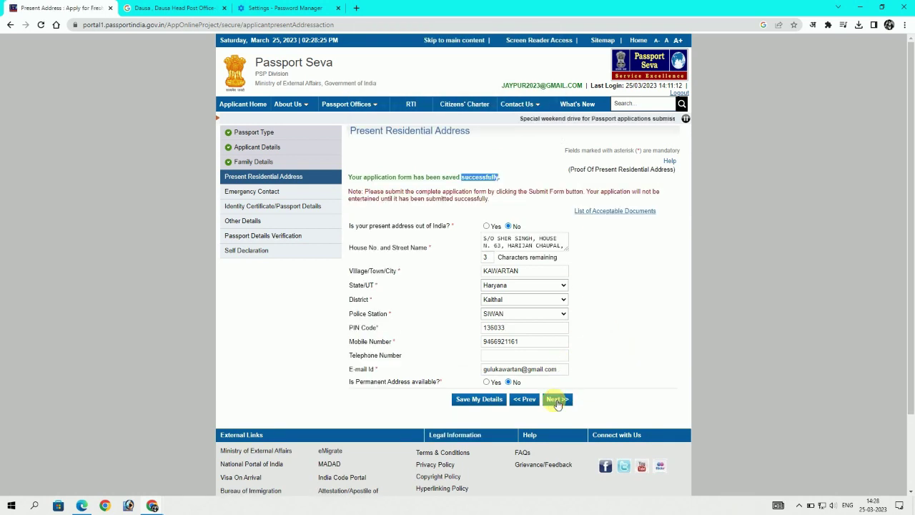
{"action": "left_click", "coordinate": [558, 400]}
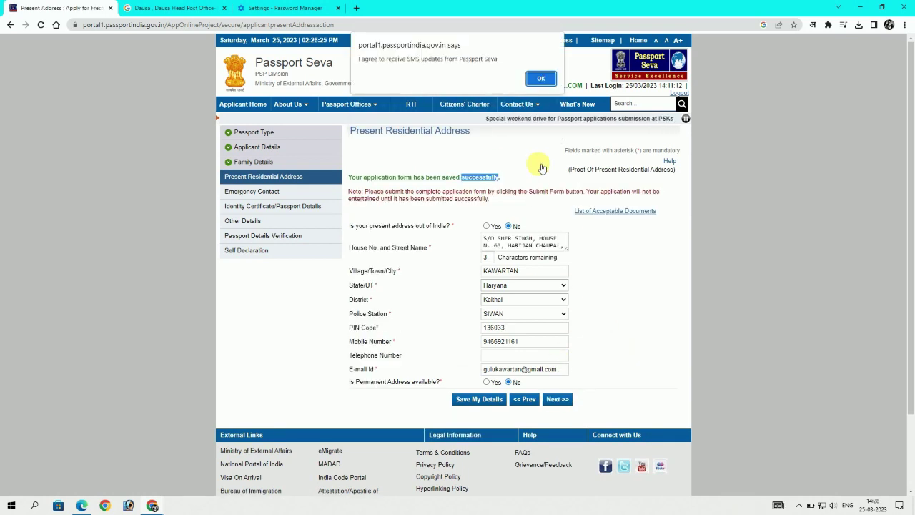
{"action": "left_click", "coordinate": [541, 78]}
Save the emergency contact's name and mobile number, then continue to Previous Passport
{"action": "left_click", "coordinate": [504, 126]}
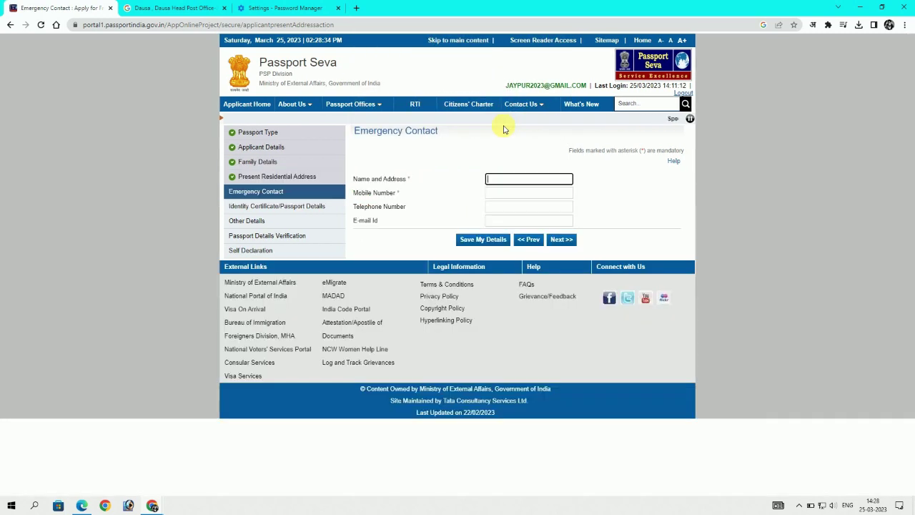
{"action": "left_click", "coordinate": [518, 178]}
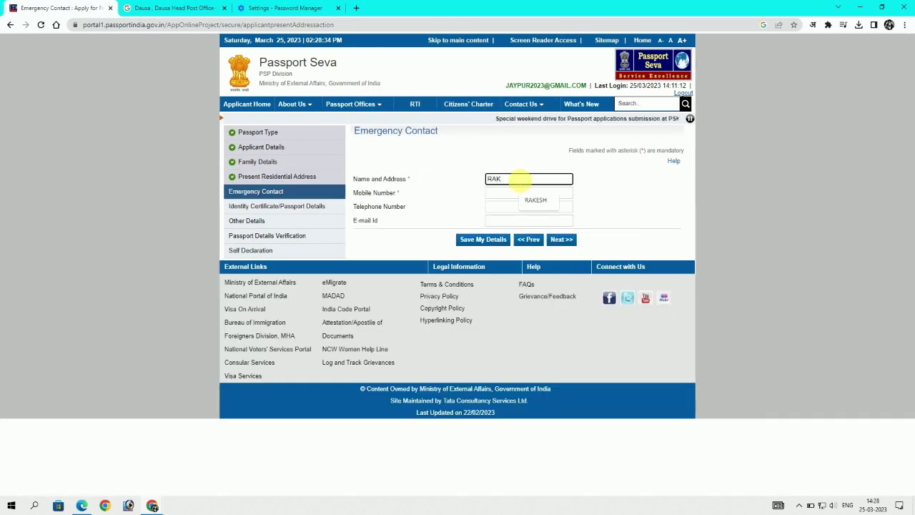
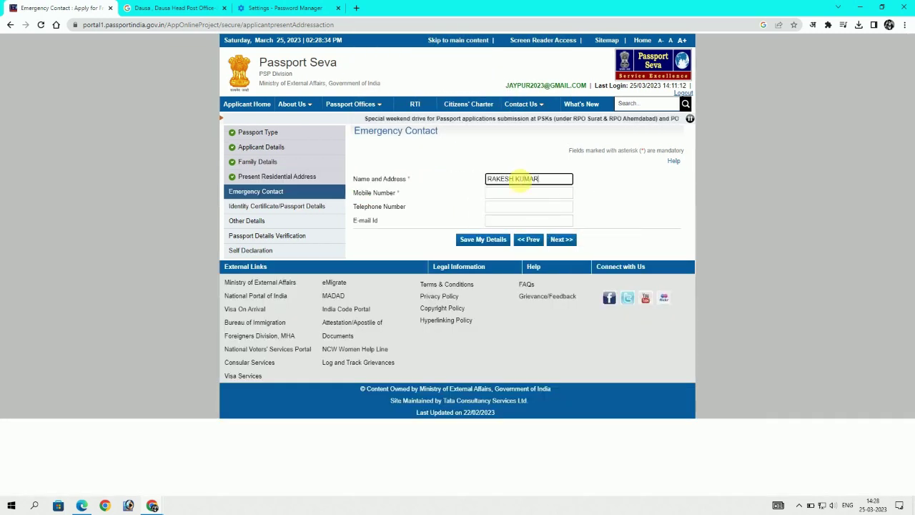
{"action": "left_click", "coordinate": [519, 195]}
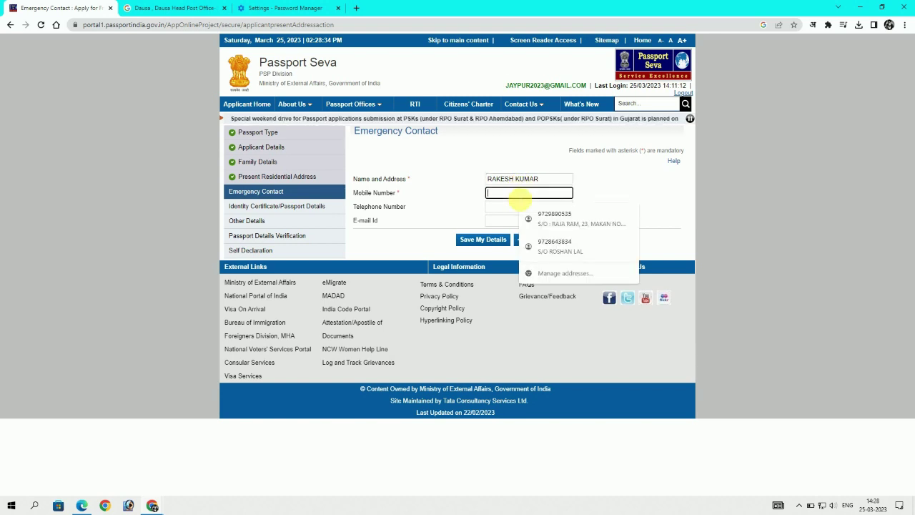
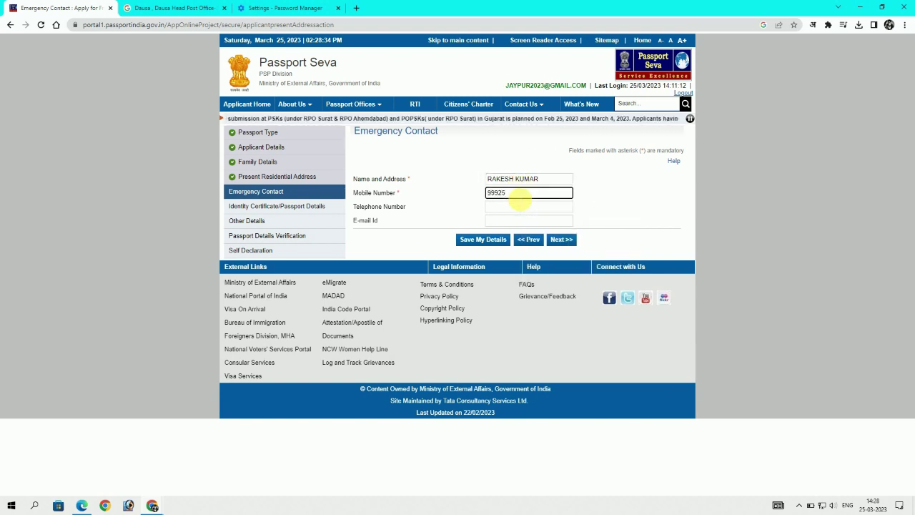
{"action": "left_click", "coordinate": [472, 239]}
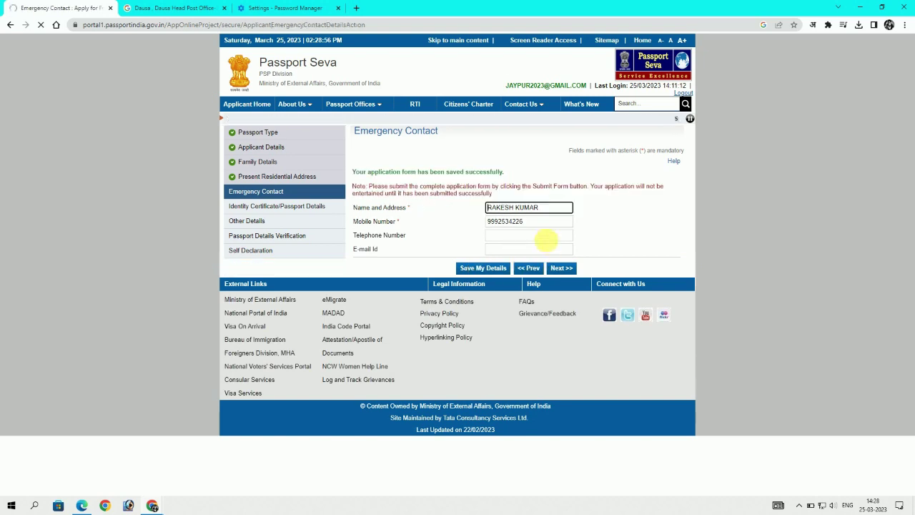
{"action": "left_click", "coordinate": [562, 268]}
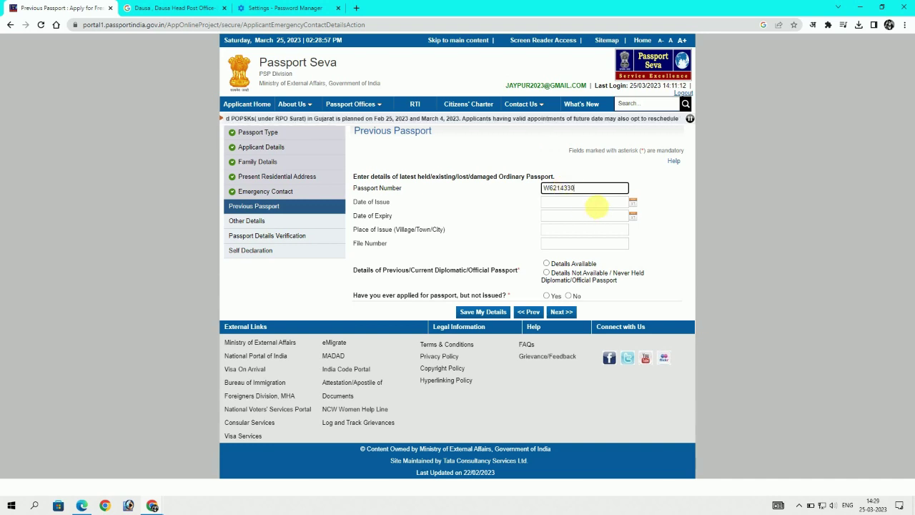
{"action": "left_click", "coordinate": [597, 203]}
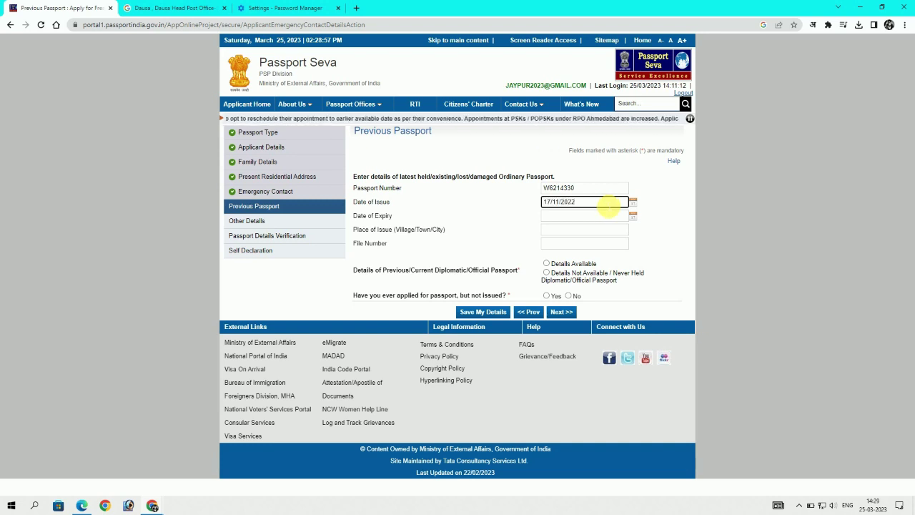
{"action": "left_click", "coordinate": [591, 217]}
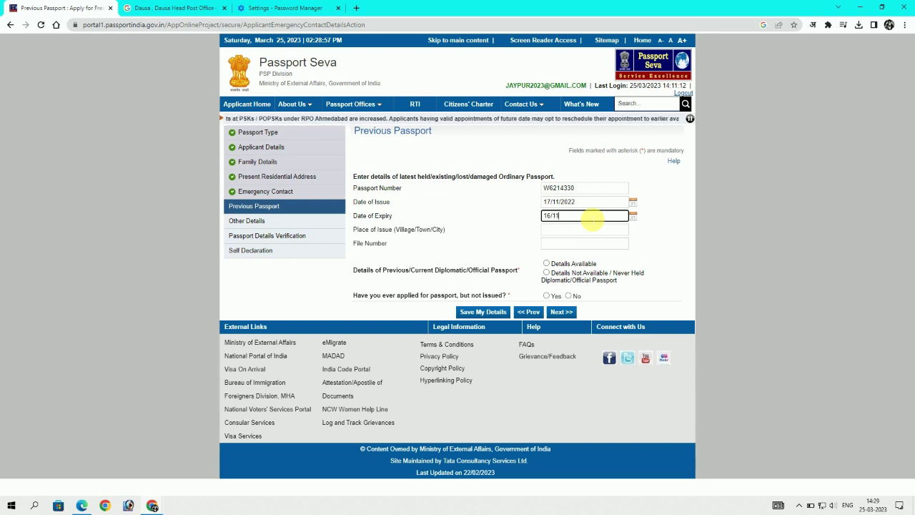
{"action": "type", "text": "16/11/2032"}
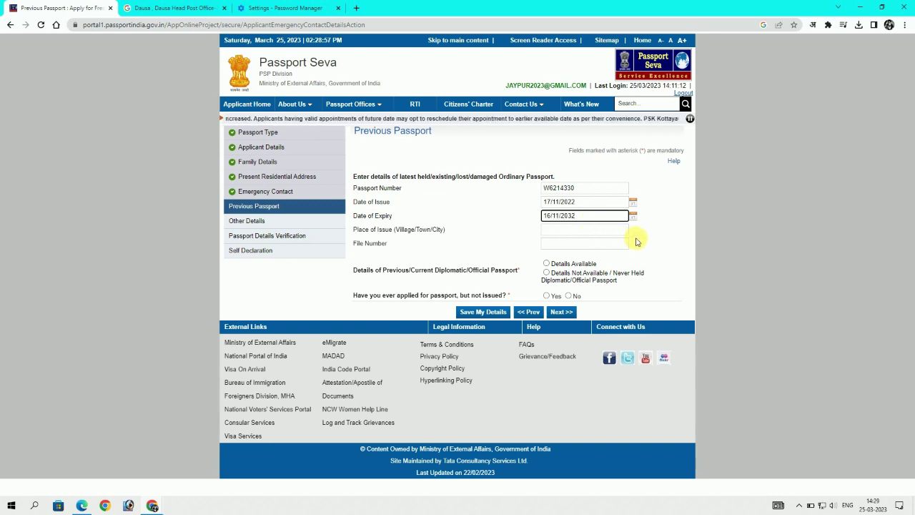
{"action": "left_click", "coordinate": [591, 230]}
{"action": "type", "text": "CHANDIGAR"}
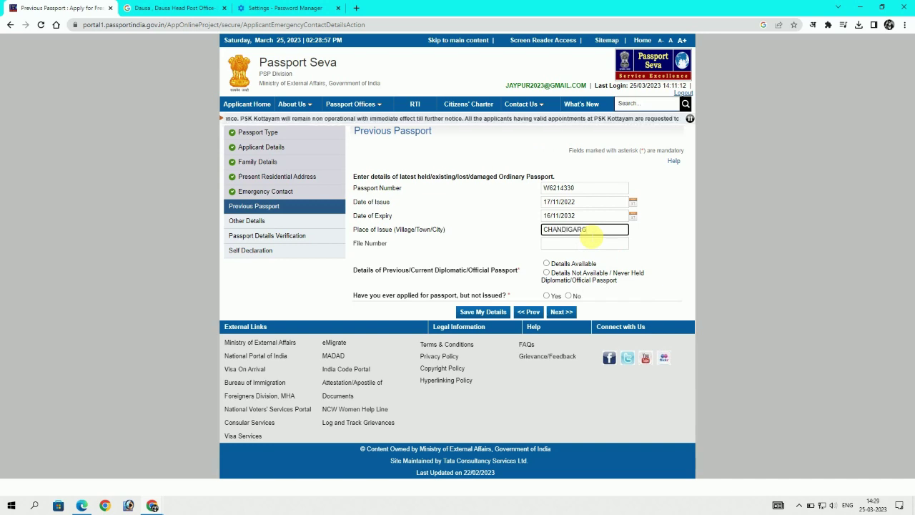
{"action": "type", "text": "H"}
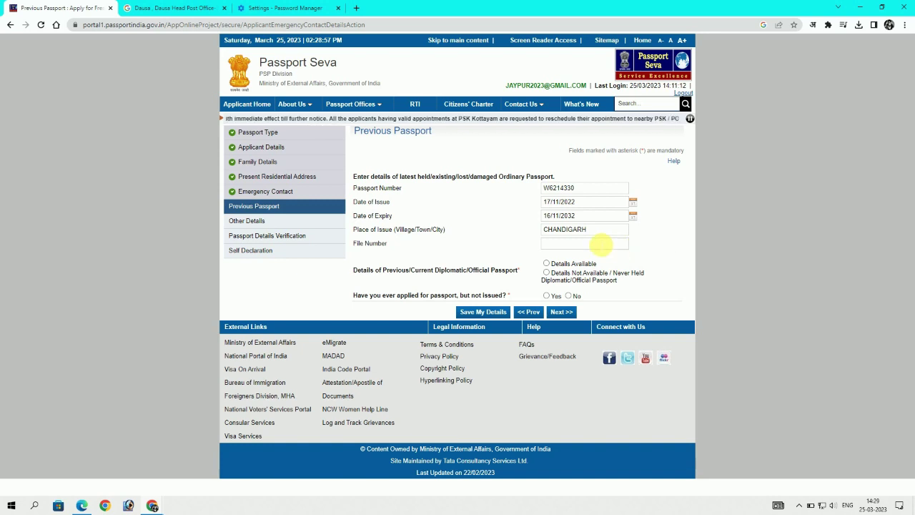
{"action": "left_click", "coordinate": [601, 245]}
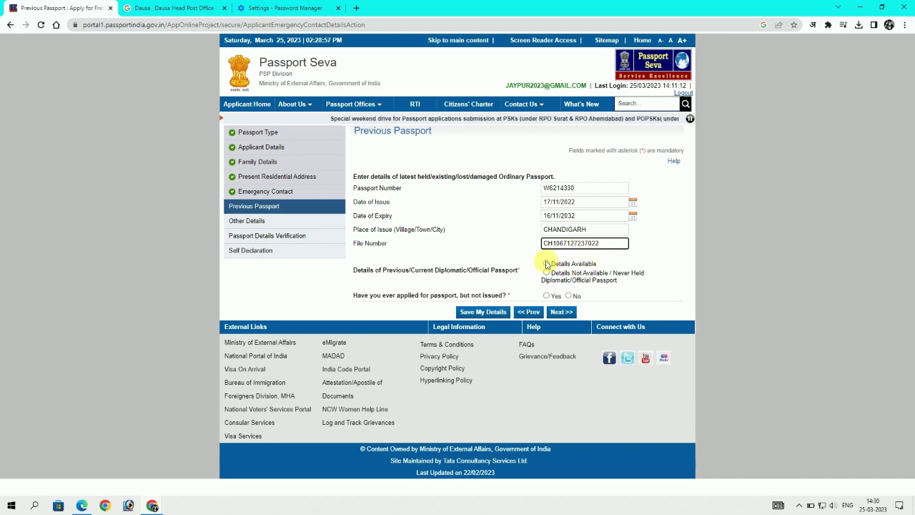
Mark previous passport details available and copy the passport number, issue and expiry dates into them
{"action": "left_click", "coordinate": [547, 264]}
{"action": "double_click", "coordinate": [580, 189]}
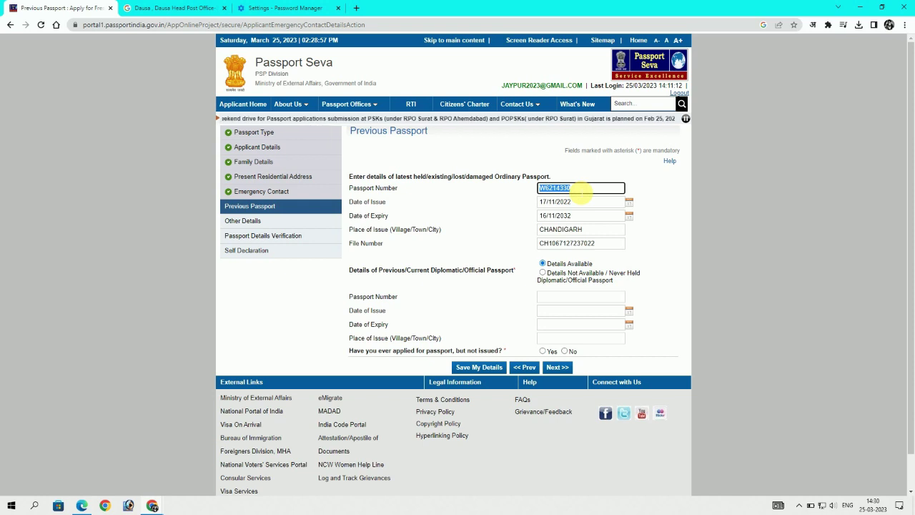
{"action": "key", "text": "ctrl+c"}
{"action": "left_click", "coordinate": [565, 296]}
{"action": "key", "text": "ctrl+v"}
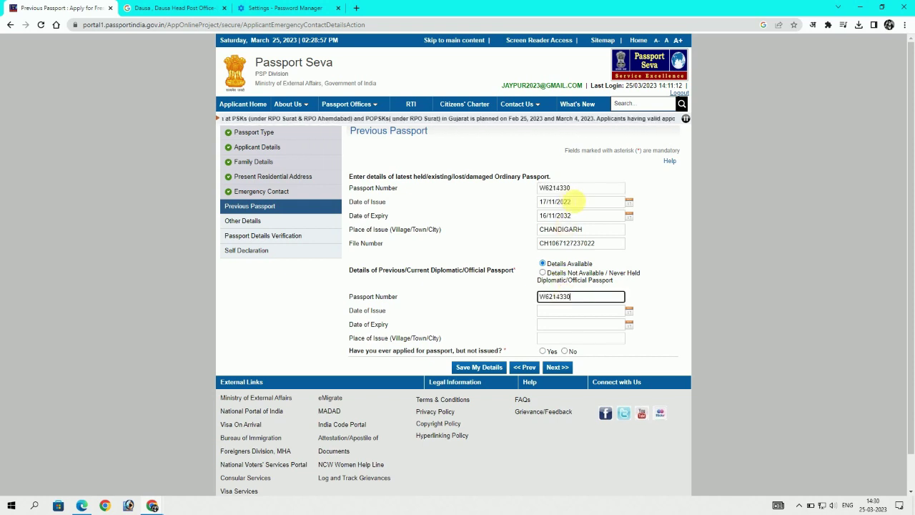
{"action": "triple_click", "coordinate": [576, 201]}
{"action": "left_click", "coordinate": [561, 312]}
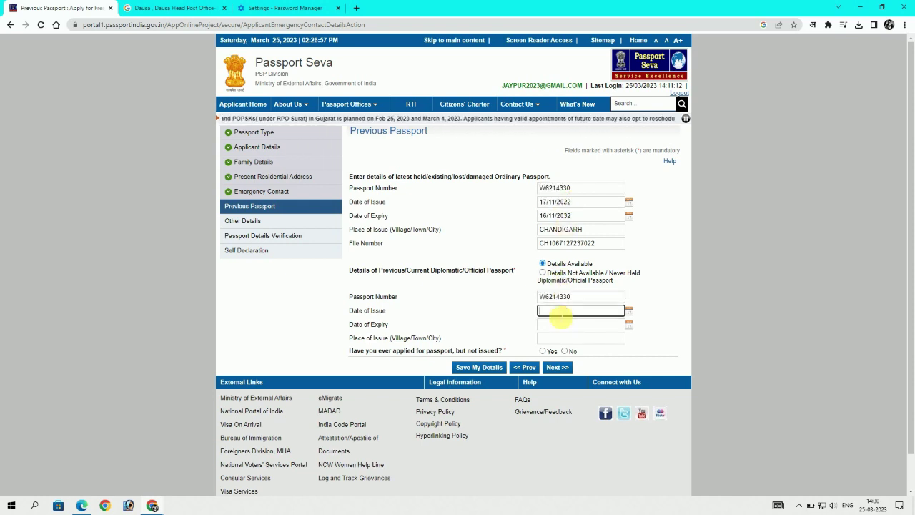
{"action": "key", "text": "ctrl+v"}
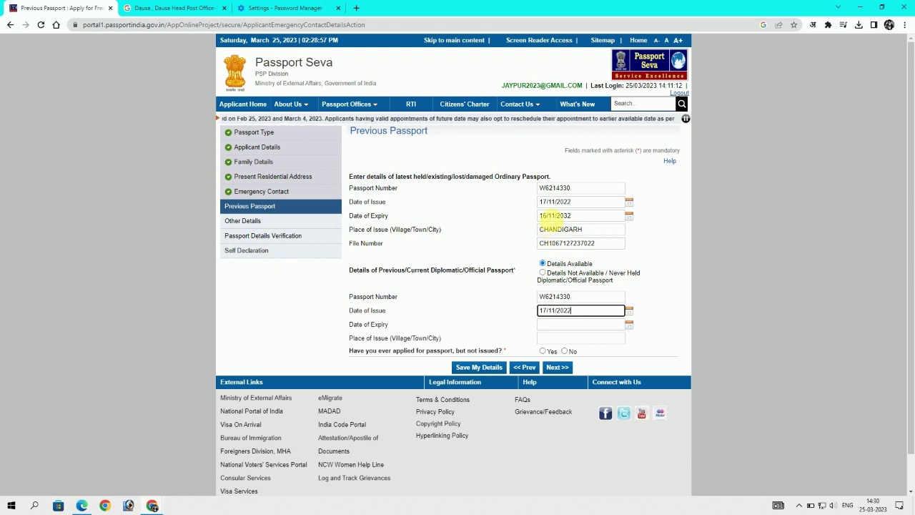
{"action": "left_click", "coordinate": [550, 215]}
{"action": "triple_click", "coordinate": [550, 215]}
{"action": "left_click", "coordinate": [560, 325]}
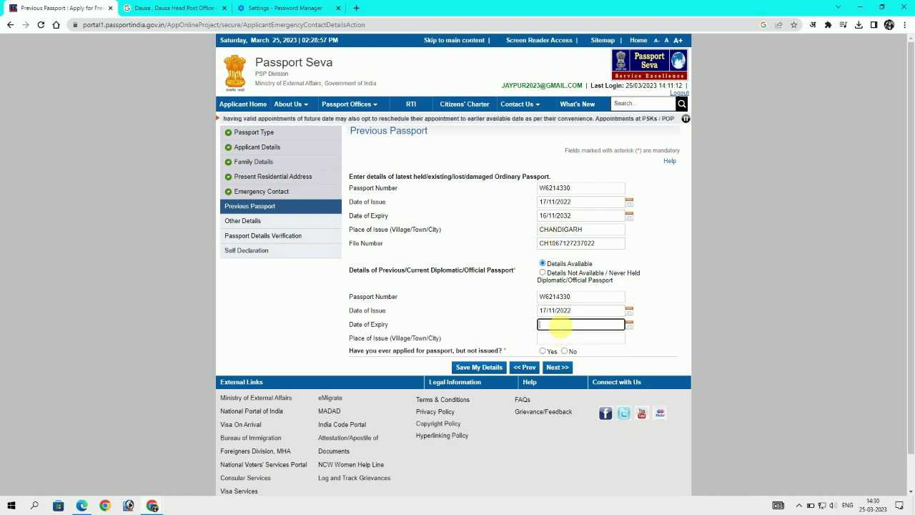
{"action": "key", "text": "ctrl+v"}
Copy place of issue CHANDIGARH into the lower entry, answer No to unissued application, and save
{"action": "left_click", "coordinate": [561, 230]}
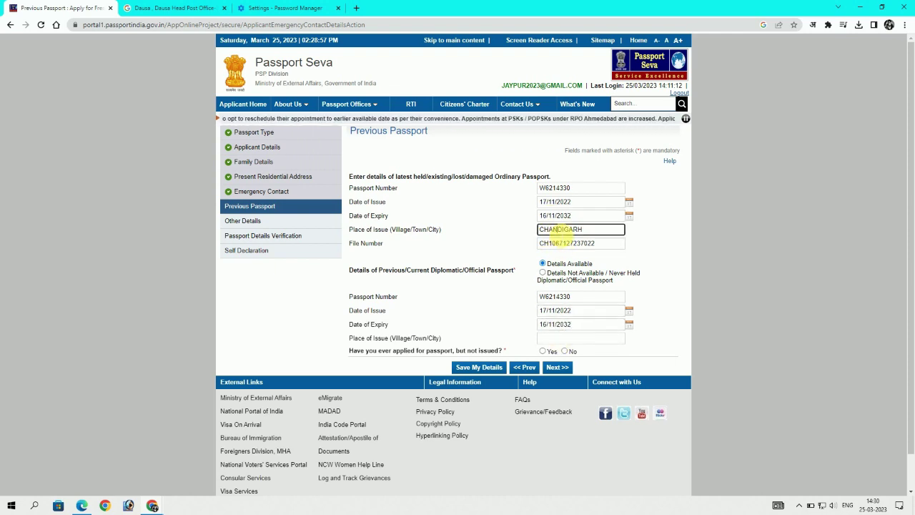
{"action": "double_click", "coordinate": [561, 230]}
{"action": "key", "text": "ctrl+c"}
{"action": "left_click", "coordinate": [562, 338]}
{"action": "key", "text": "ctrl+v"}
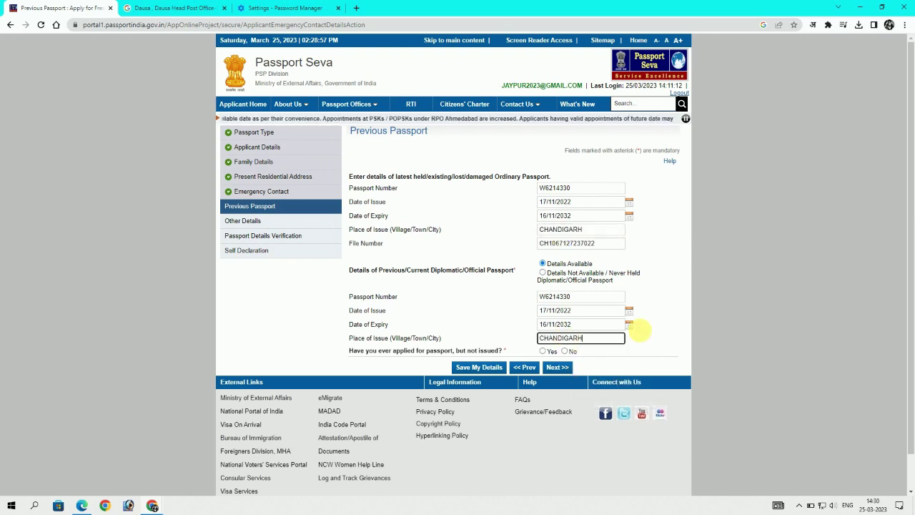
{"action": "left_click", "coordinate": [643, 328]}
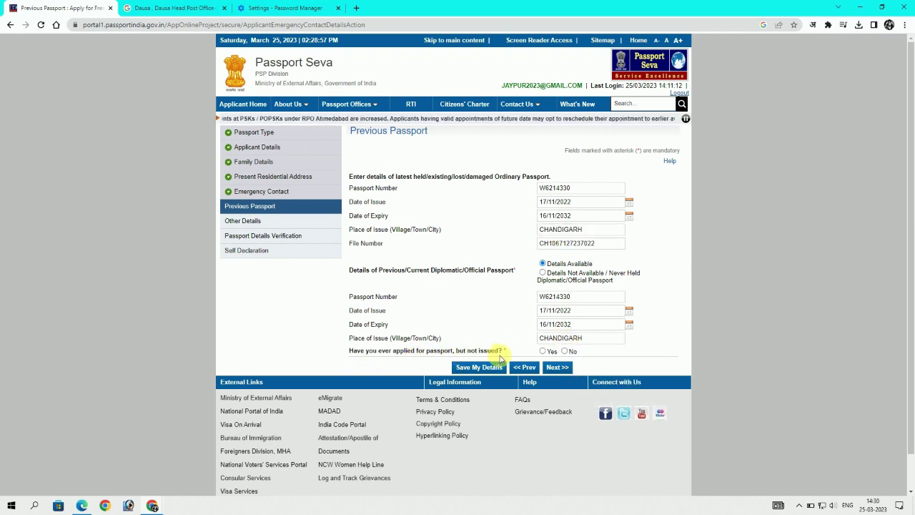
{"action": "left_click", "coordinate": [565, 351]}
{"action": "left_click", "coordinate": [472, 368]}
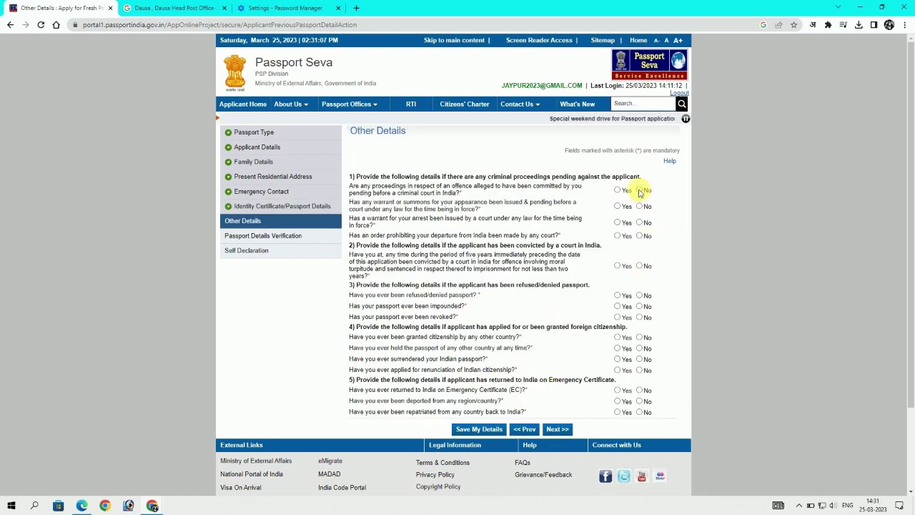
Answer No to the criminal proceedings, warrant, conviction and refused/impounded/revoked passport questions
{"action": "left_click", "coordinate": [639, 190]}
{"action": "left_click", "coordinate": [639, 205]}
{"action": "left_click", "coordinate": [639, 222]}
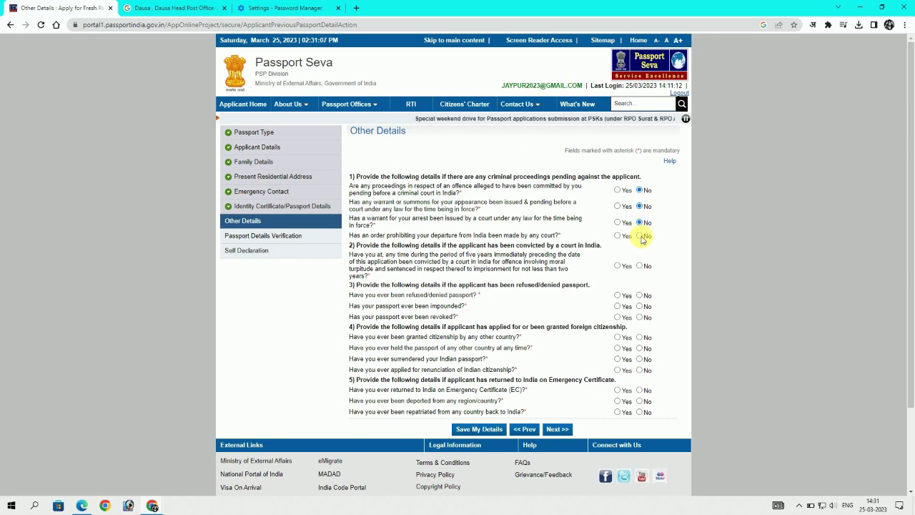
{"action": "left_click", "coordinate": [639, 235]}
{"action": "left_click", "coordinate": [639, 265]}
{"action": "left_click", "coordinate": [639, 295]}
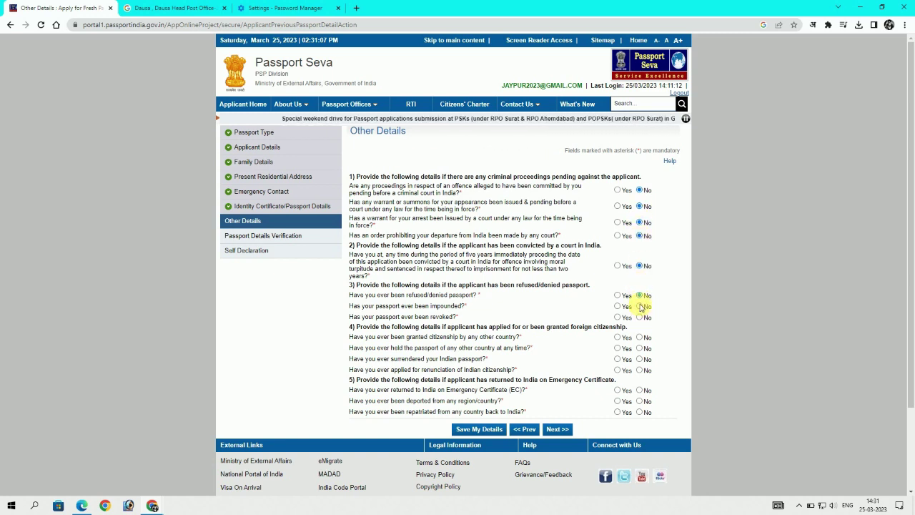
{"action": "left_click", "coordinate": [639, 306]}
{"action": "left_click", "coordinate": [639, 317]}
Answer No to the foreign citizenship, surrender, renunciation, Emergency Certificate, deportation and repatriation questions
{"action": "left_click", "coordinate": [639, 337]}
{"action": "left_click", "coordinate": [639, 348]}
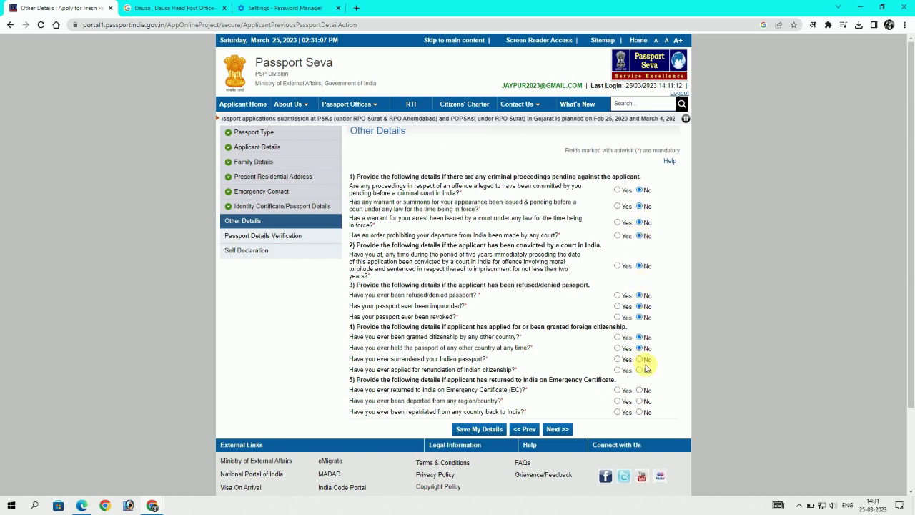
{"action": "left_click", "coordinate": [639, 359]}
{"action": "left_click", "coordinate": [639, 369]}
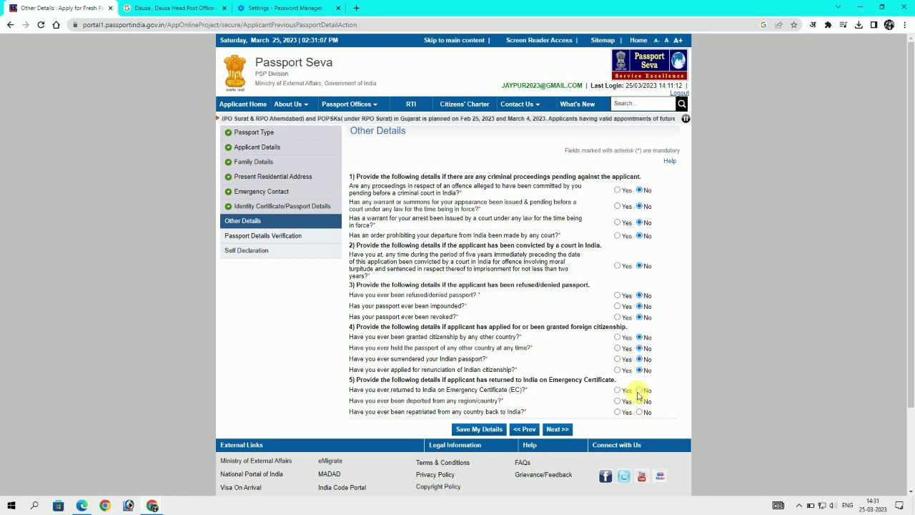
{"action": "left_click", "coordinate": [639, 390]}
{"action": "left_click", "coordinate": [639, 401]}
{"action": "left_click", "coordinate": [640, 412]}
Save the Other Details answers and continue to the passport details verification preview
{"action": "left_click", "coordinate": [492, 431]}
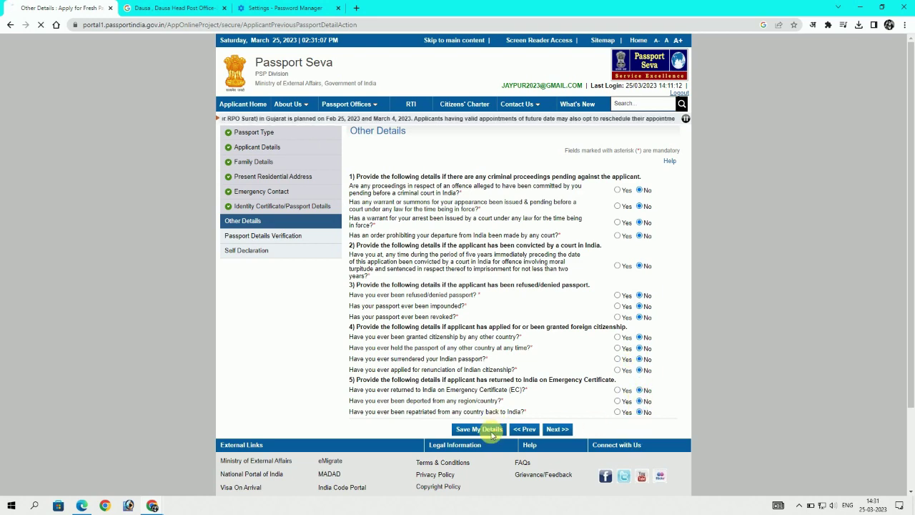
{"action": "scroll", "coordinate": [592, 419], "scroll_direction": "down", "scroll_amount": 2}
{"action": "left_click", "coordinate": [570, 364]}
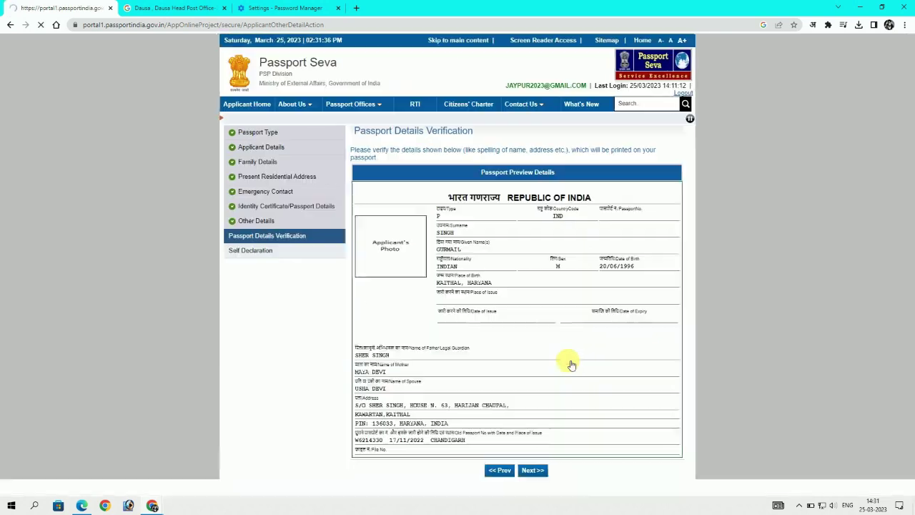
{"action": "scroll", "coordinate": [443, 286], "scroll_direction": "down", "scroll_amount": 1}
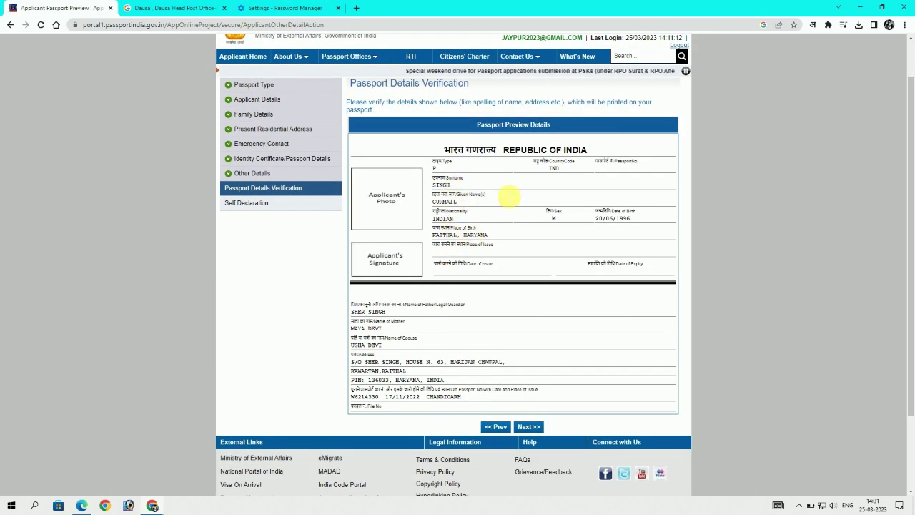
{"action": "left_click_drag", "start_coordinate": [594, 216], "coordinate": [634, 219]}
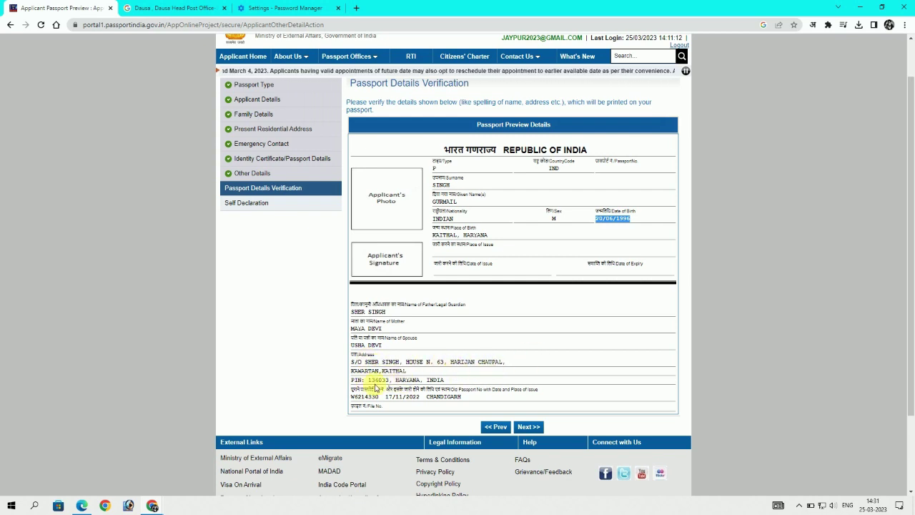
{"action": "left_click", "coordinate": [530, 428]}
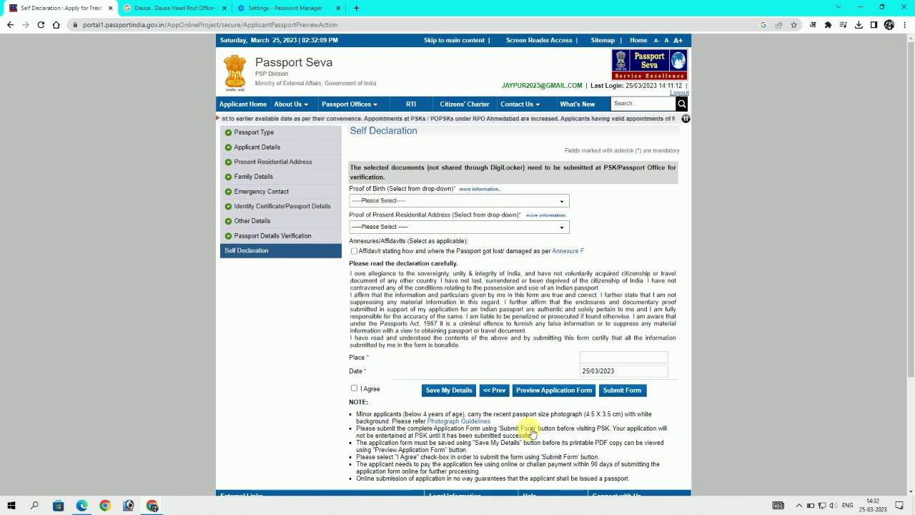
Look through the proof of birth options, then fill in the place of declaration from the saved suggestion
{"action": "left_click", "coordinate": [458, 201]}
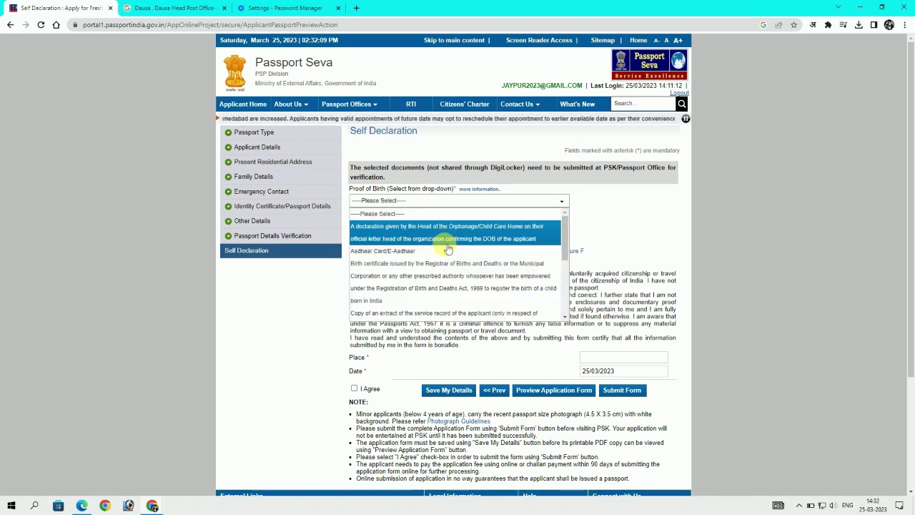
{"action": "scroll", "coordinate": [443, 298], "scroll_direction": "down", "scroll_amount": 3}
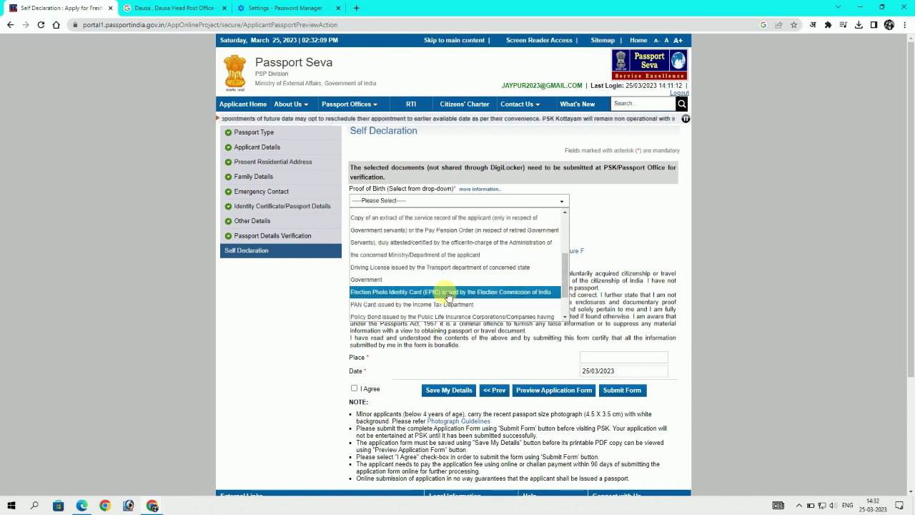
{"action": "scroll", "coordinate": [457, 294], "scroll_direction": "down", "scroll_amount": 2}
{"action": "scroll", "coordinate": [520, 259], "scroll_direction": "up", "scroll_amount": 3}
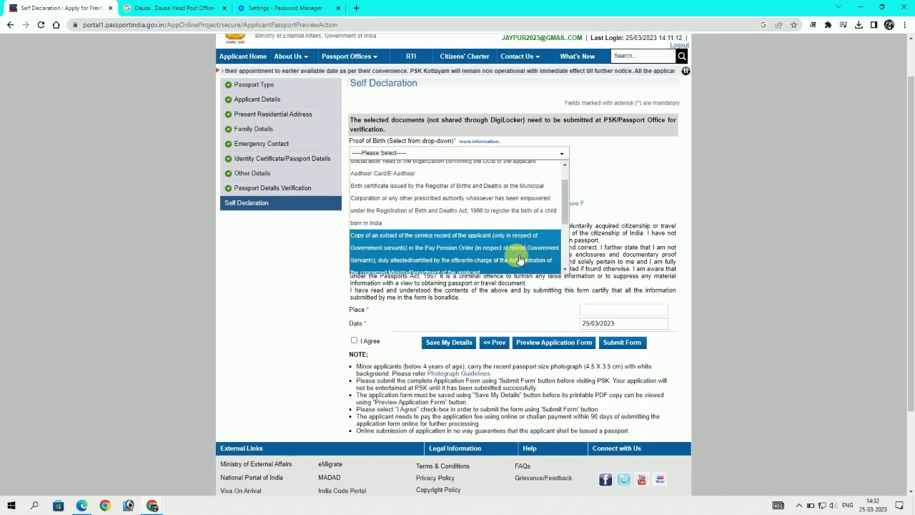
{"action": "scroll", "coordinate": [501, 247], "scroll_direction": "up", "scroll_amount": 2}
{"action": "scroll", "coordinate": [330, 379], "scroll_direction": "up", "scroll_amount": 1}
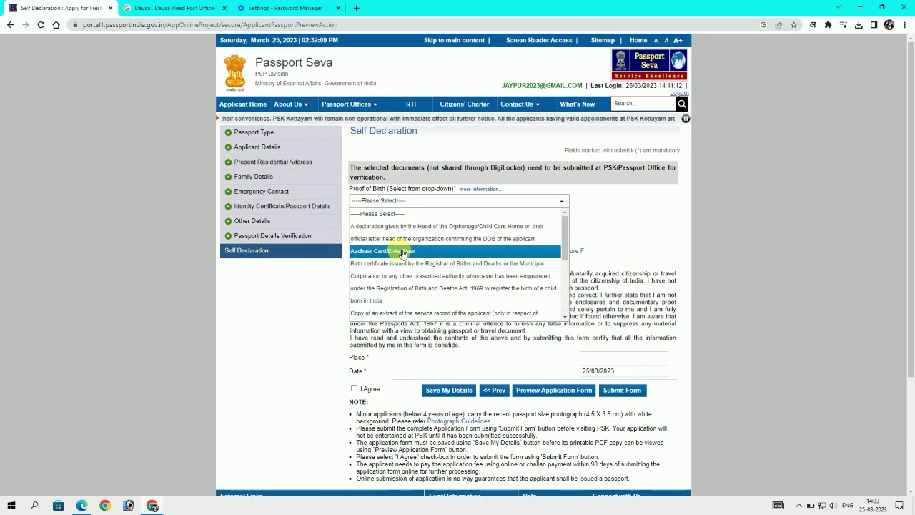
{"action": "left_click", "coordinate": [627, 203]}
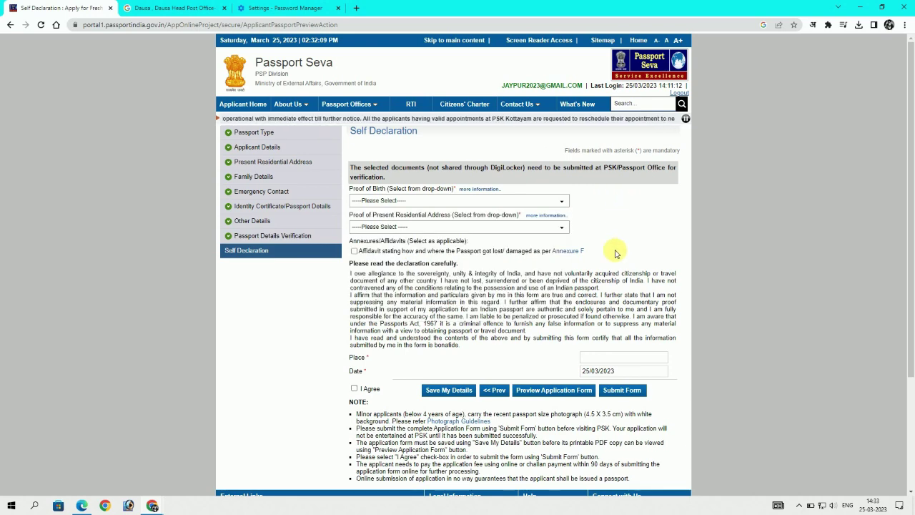
{"action": "scroll", "coordinate": [478, 287], "scroll_direction": "down", "scroll_amount": 1}
{"action": "left_click", "coordinate": [615, 314]}
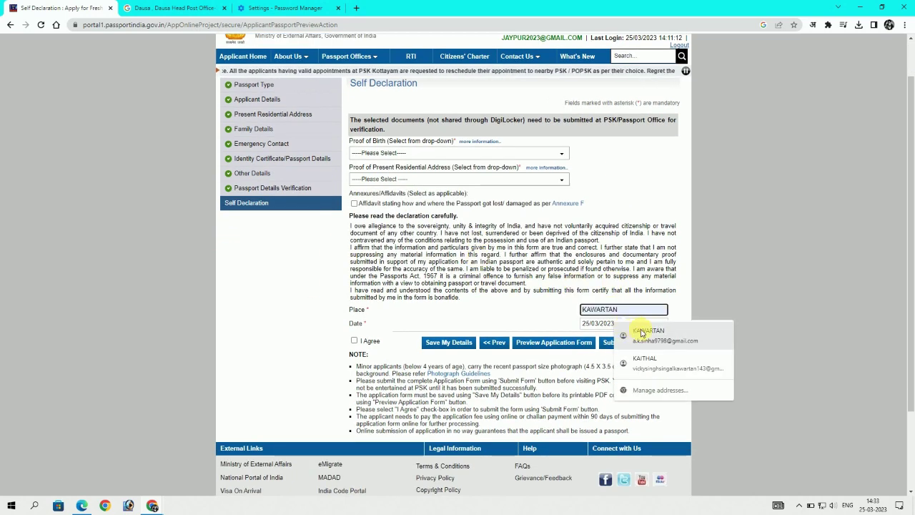
{"action": "left_click", "coordinate": [637, 334]}
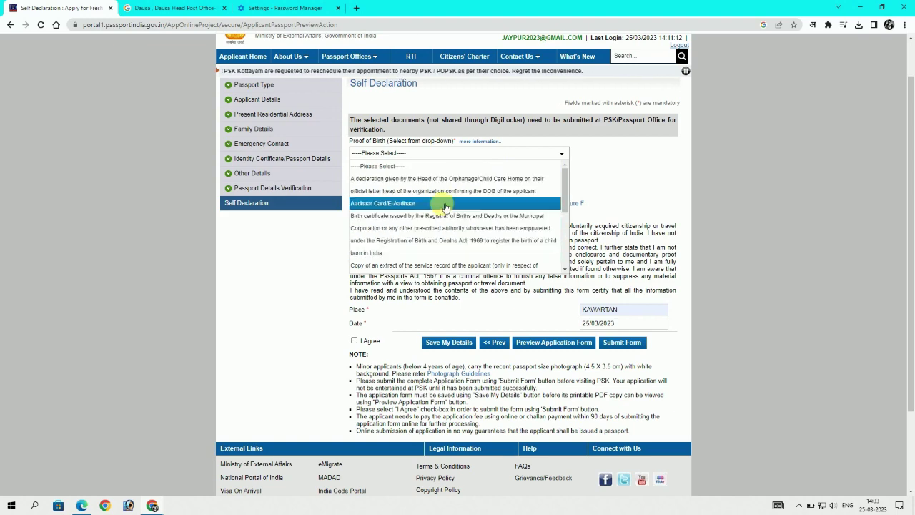
Select Aadhaar as proof of birth and address, agree to the declaration, and choose online payment
{"action": "left_click", "coordinate": [435, 203]}
{"action": "left_click", "coordinate": [435, 186]}
{"action": "left_click", "coordinate": [442, 213]}
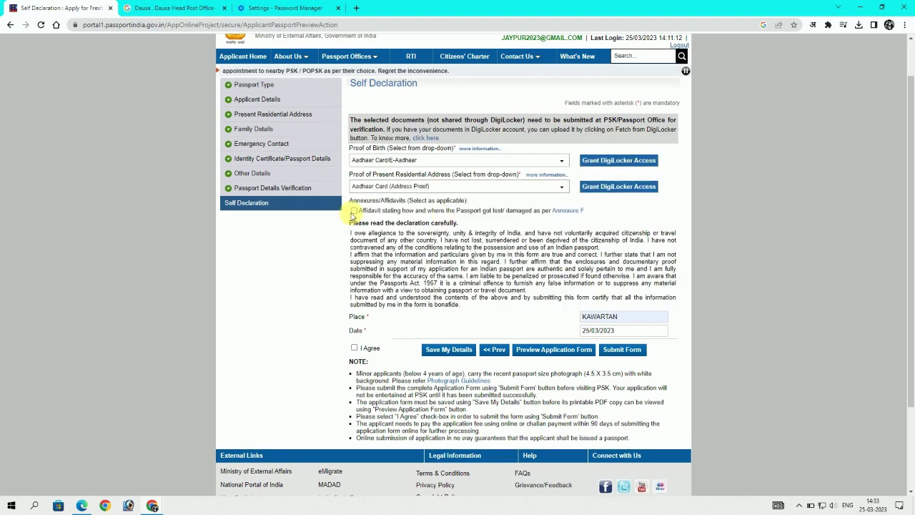
{"action": "scroll", "coordinate": [298, 317], "scroll_direction": "down", "scroll_amount": 1}
{"action": "left_click", "coordinate": [354, 300]}
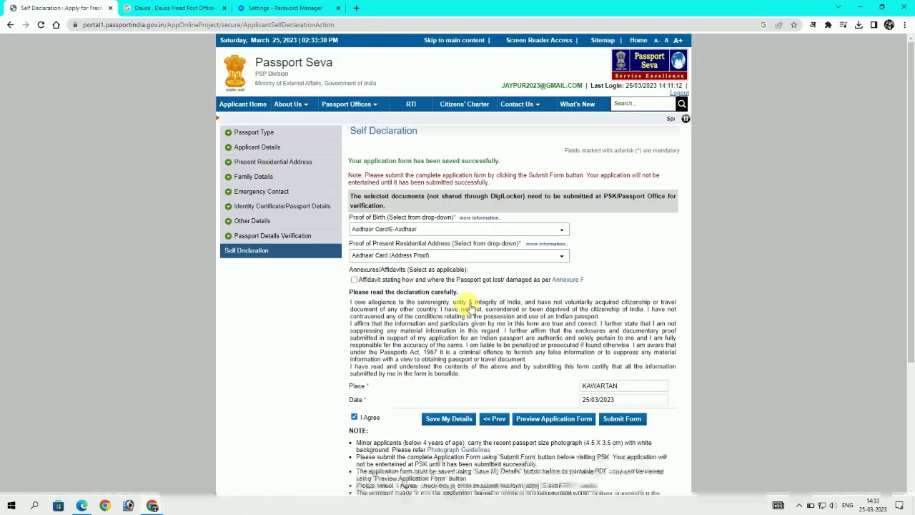
{"action": "scroll", "coordinate": [629, 309], "scroll_direction": "down", "scroll_amount": 2}
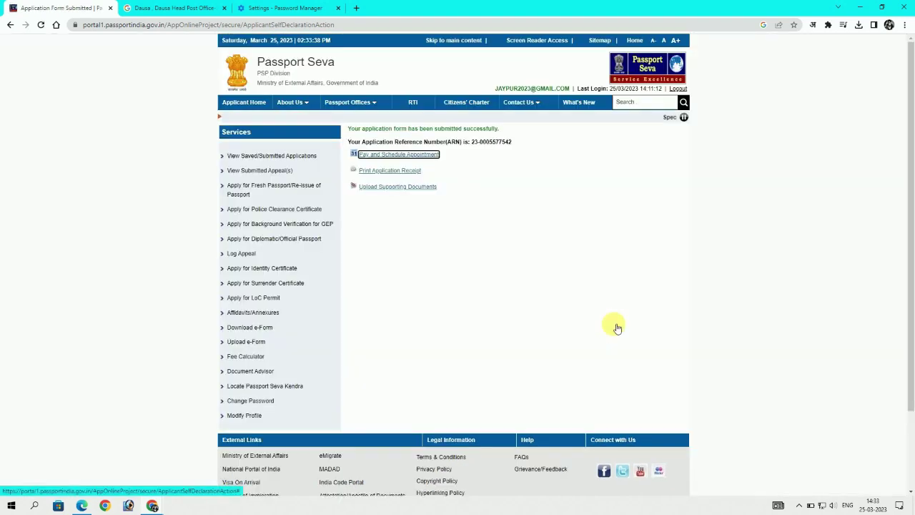
{"action": "left_click", "coordinate": [397, 187]}
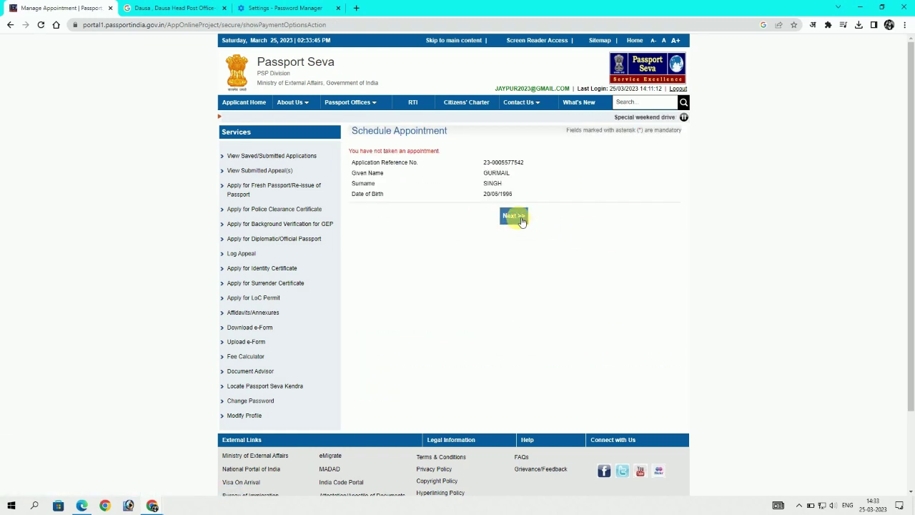
Set PSK Jaipur as the appointment location, enter the security characters, and proceed to Pay And Book Appointment
{"action": "left_click", "coordinate": [513, 216]}
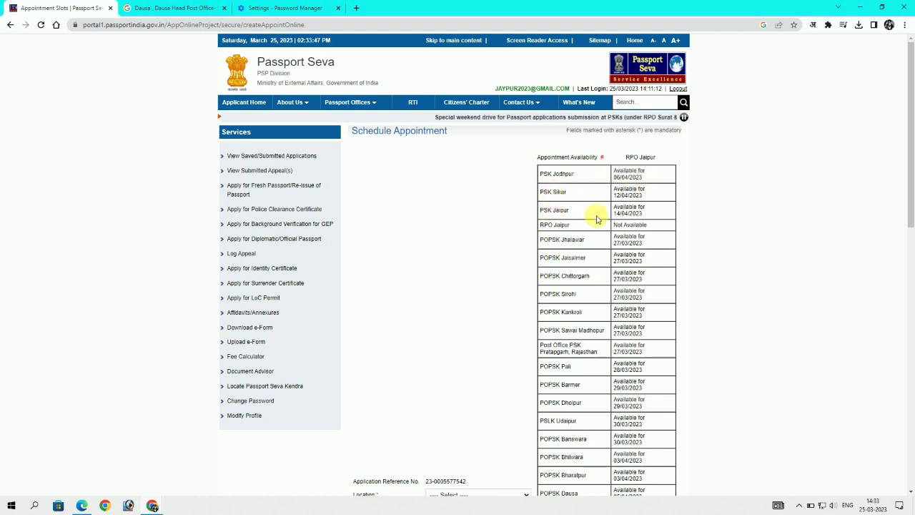
{"action": "scroll", "coordinate": [465, 300], "scroll_direction": "down", "scroll_amount": 3}
{"action": "left_click", "coordinate": [473, 304]}
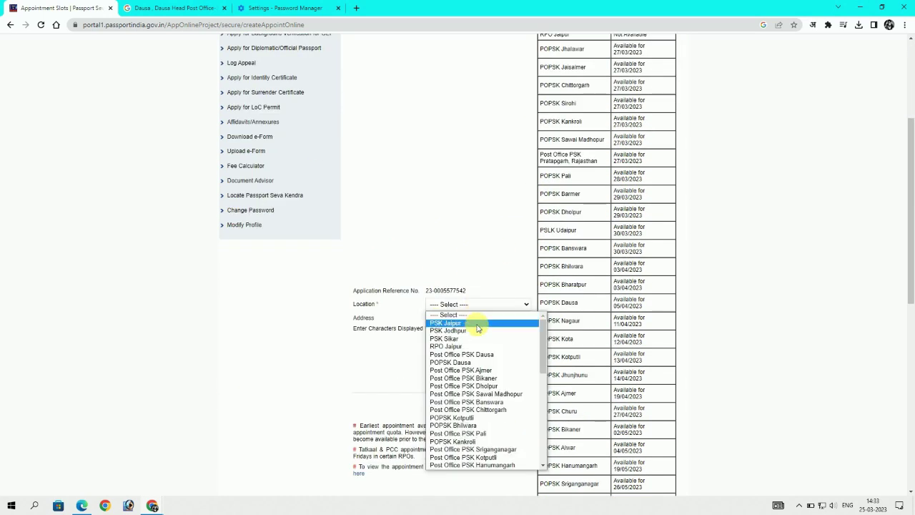
{"action": "scroll", "coordinate": [709, 278], "scroll_direction": "up", "scroll_amount": 2}
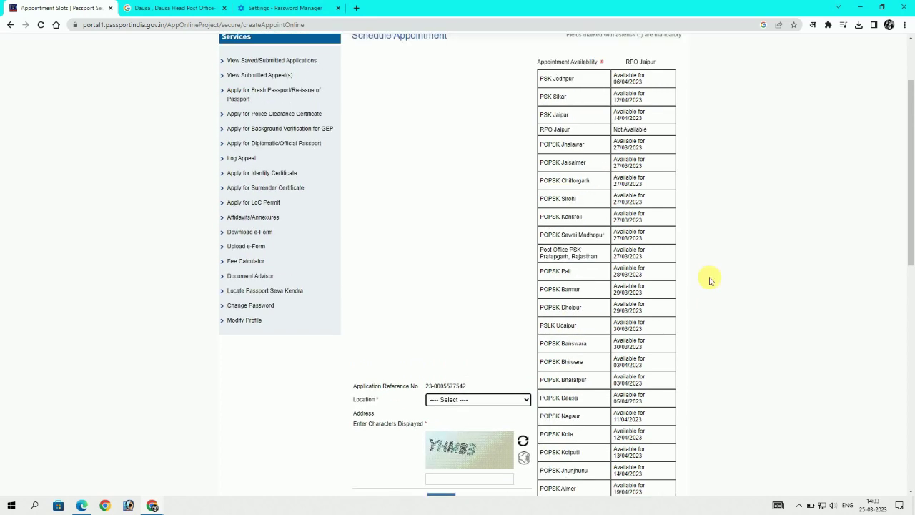
{"action": "left_click", "coordinate": [492, 399]}
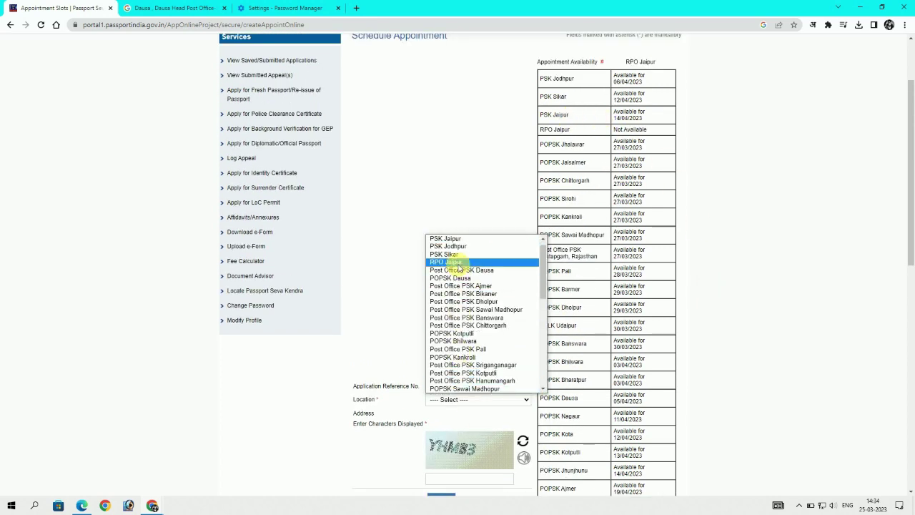
{"action": "left_click", "coordinate": [447, 239]}
{"action": "scroll", "coordinate": [457, 414], "scroll_direction": "down", "scroll_amount": 2}
{"action": "left_click", "coordinate": [460, 385]}
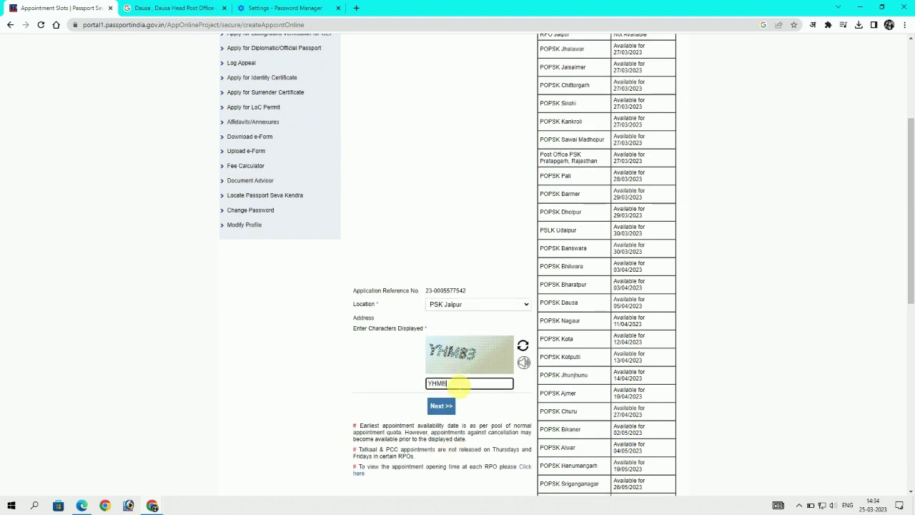
{"action": "left_click", "coordinate": [454, 404]}
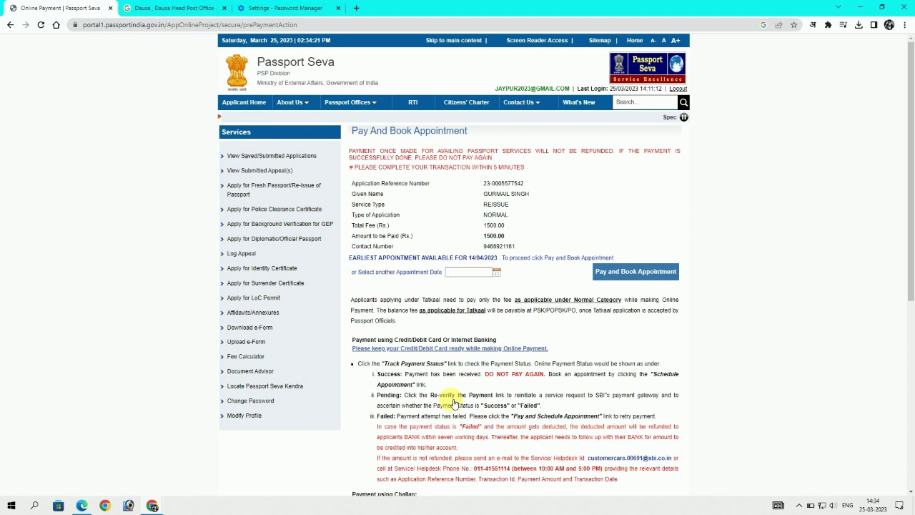
Pick 14/04/2023 as the appointment date, then pay and book, accepting the no-refund caution
{"action": "left_click", "coordinate": [496, 270]}
{"action": "left_click", "coordinate": [559, 320]}
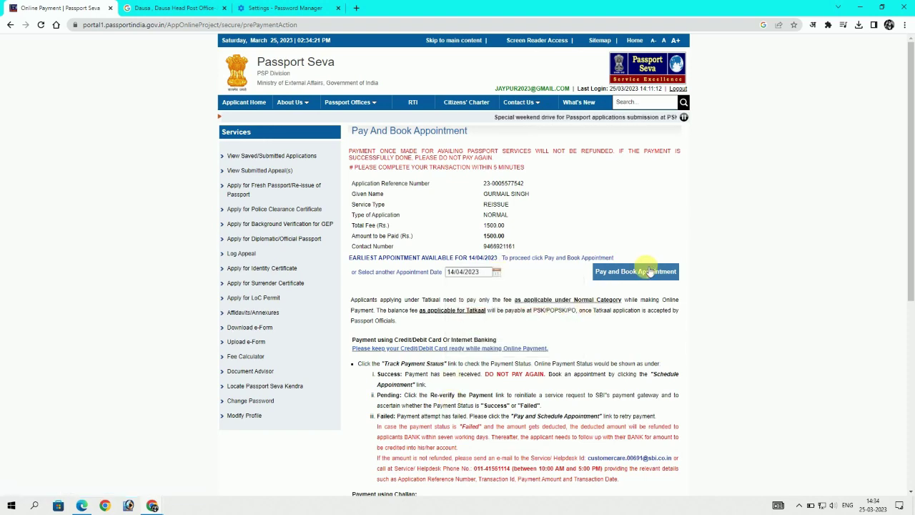
{"action": "left_click", "coordinate": [646, 268]}
{"action": "left_click", "coordinate": [450, 177]}
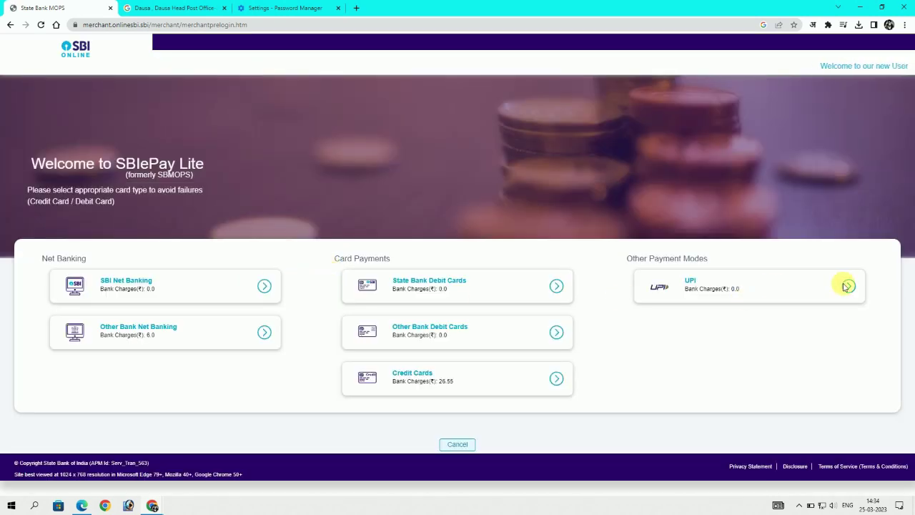
Pay the 1500.00 fee through UPI by scanning a QR code
{"action": "left_click", "coordinate": [849, 287]}
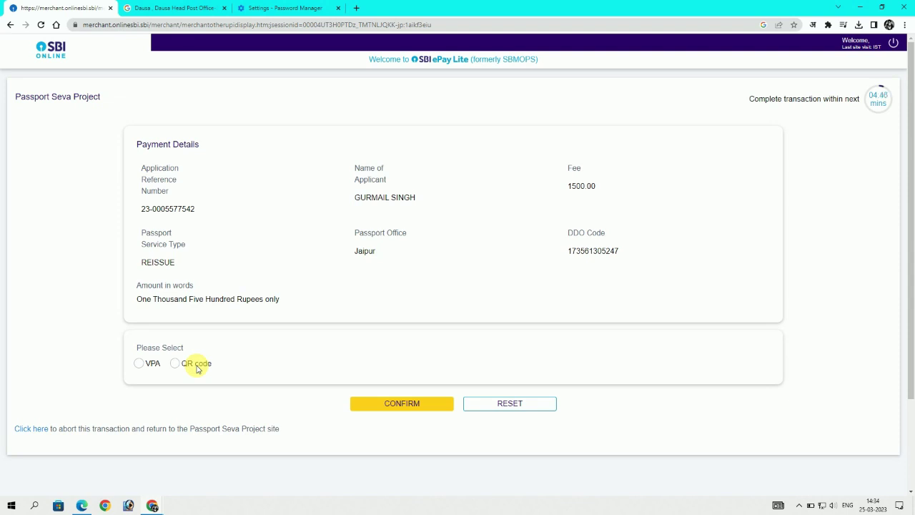
{"action": "left_click", "coordinate": [174, 363]}
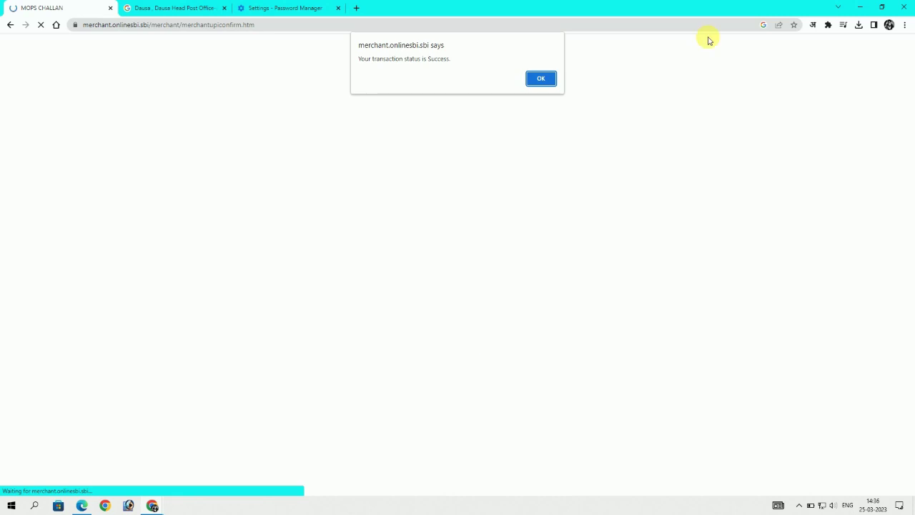
Dismiss the payment success alert and go to the Existing User Login page's Login Id field
{"action": "left_click", "coordinate": [545, 80]}
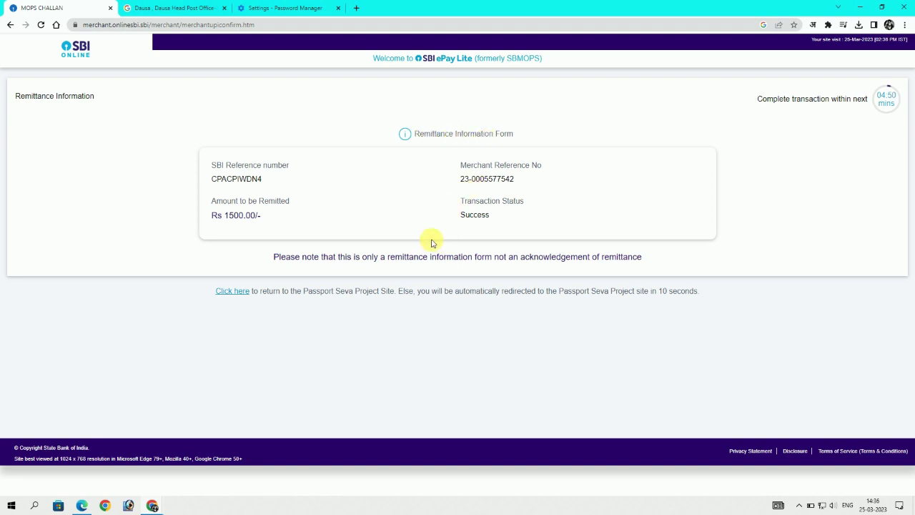
{"action": "left_click", "coordinate": [331, 171]}
{"action": "left_click", "coordinate": [458, 180]}
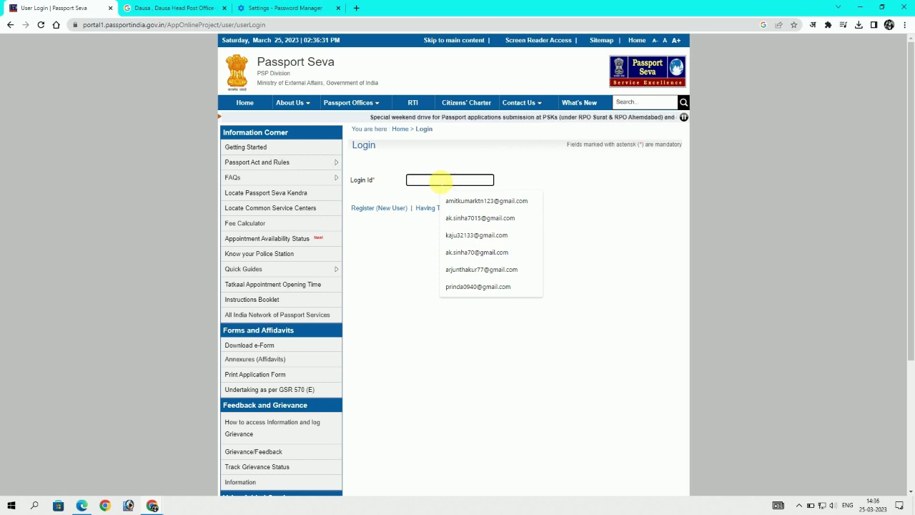
Sign in using the saved login ID and password plus the captcha code
{"action": "left_click", "coordinate": [478, 201]}
{"action": "left_click", "coordinate": [510, 207]}
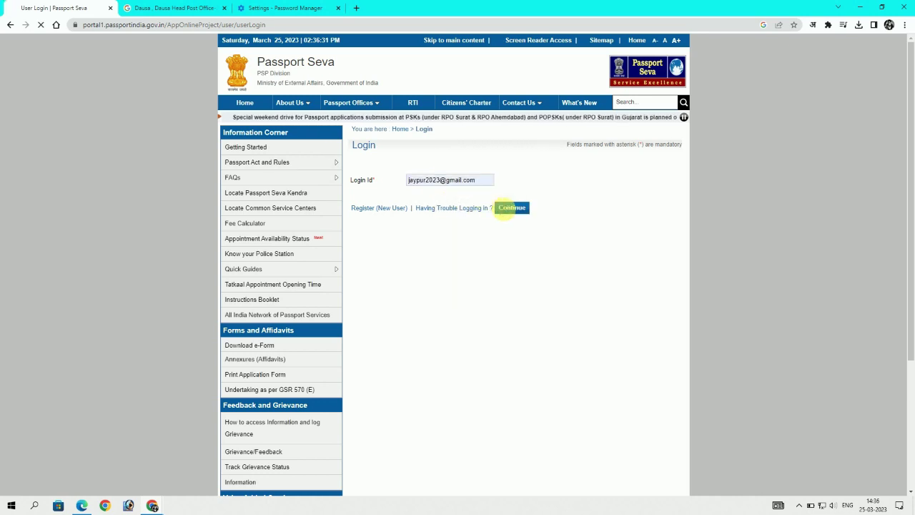
{"action": "left_click", "coordinate": [501, 177]}
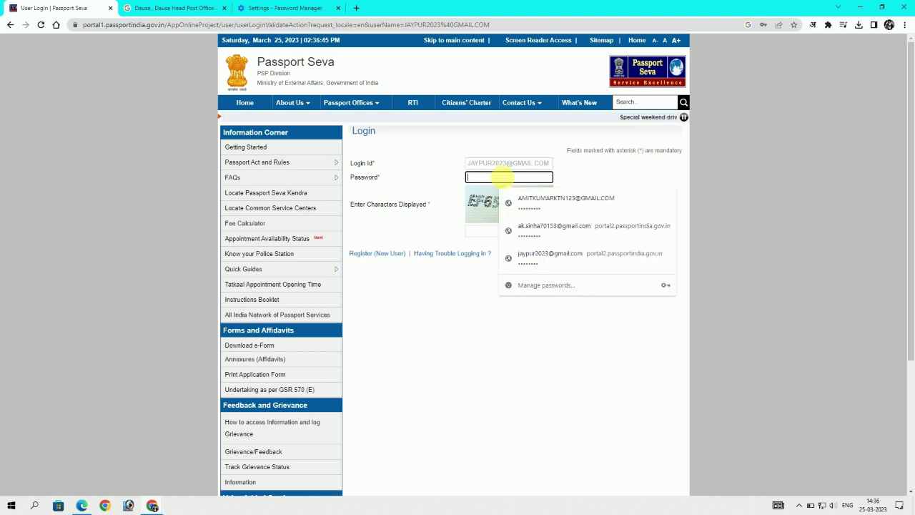
{"action": "left_click", "coordinate": [521, 255]}
{"action": "left_click", "coordinate": [519, 234]}
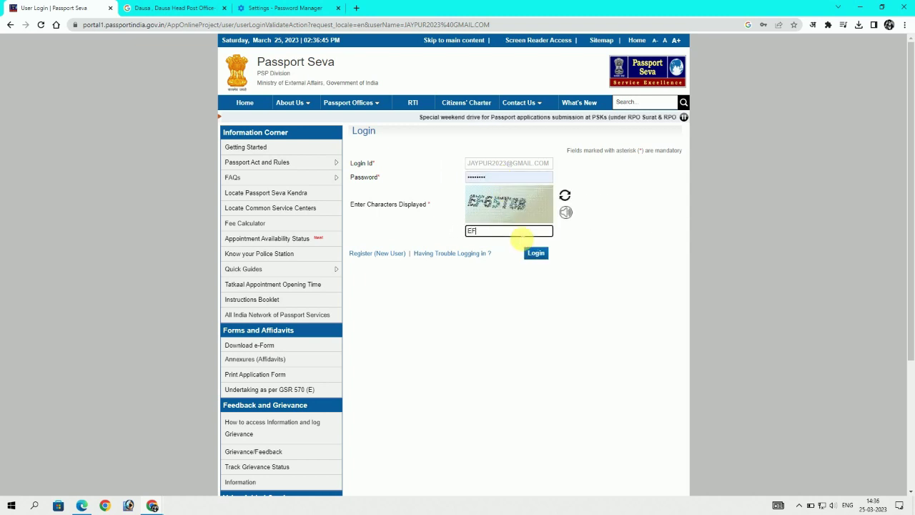
{"action": "type", "text": "EF65T8B"}
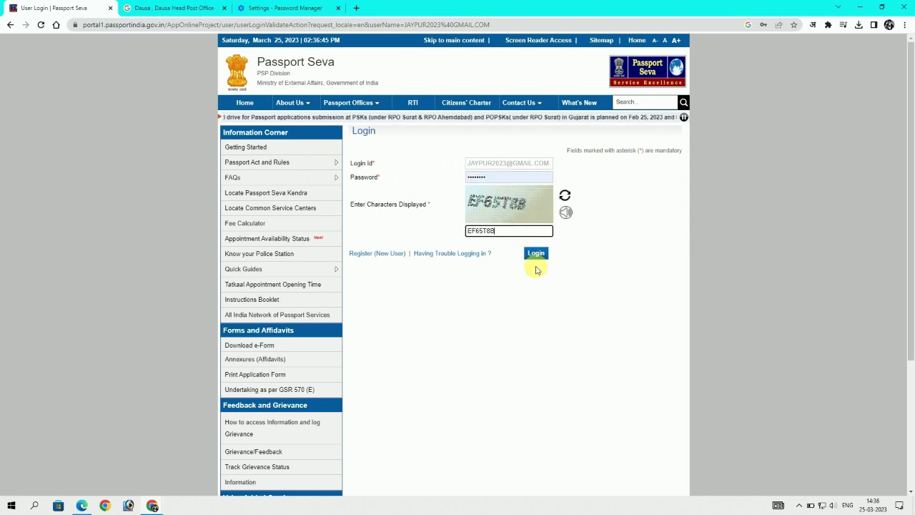
{"action": "left_click", "coordinate": [536, 255]}
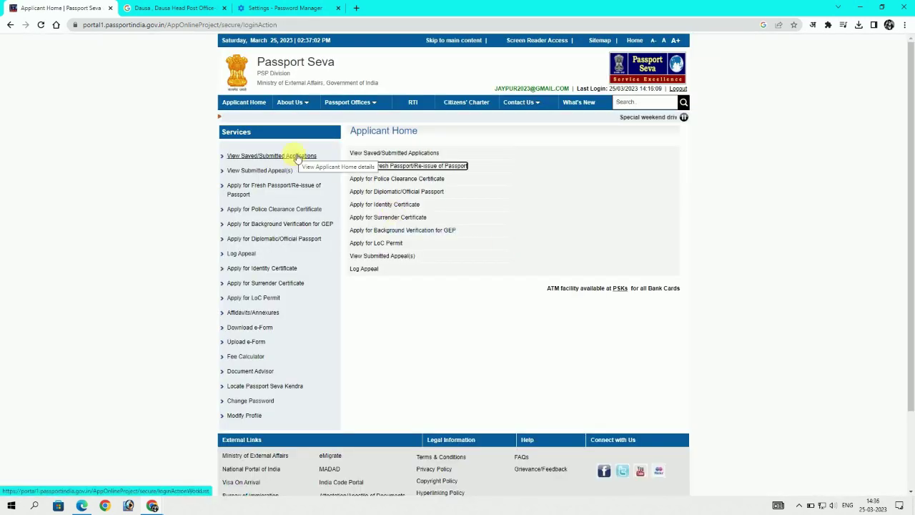
Select the saved re-issue application and confirm its payment status shows Success
{"action": "left_click", "coordinate": [296, 155]}
{"action": "left_click", "coordinate": [361, 197]}
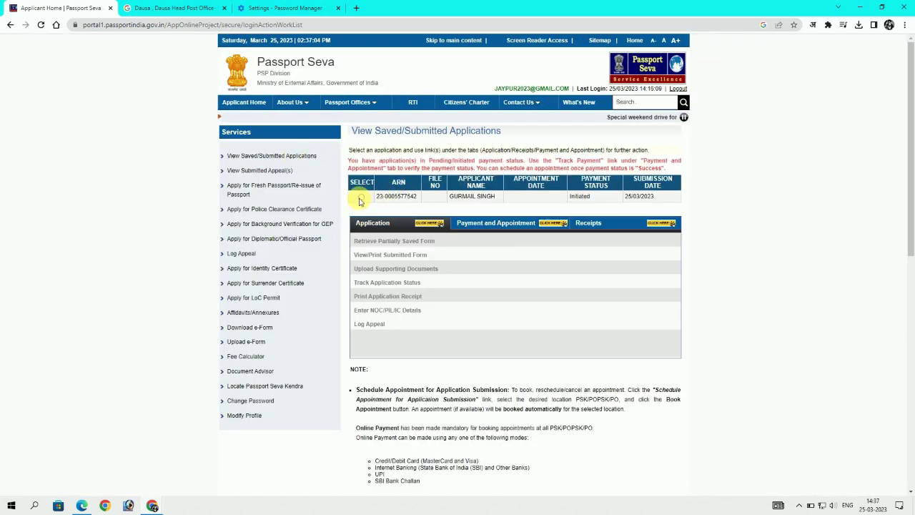
{"action": "left_click", "coordinate": [513, 223]}
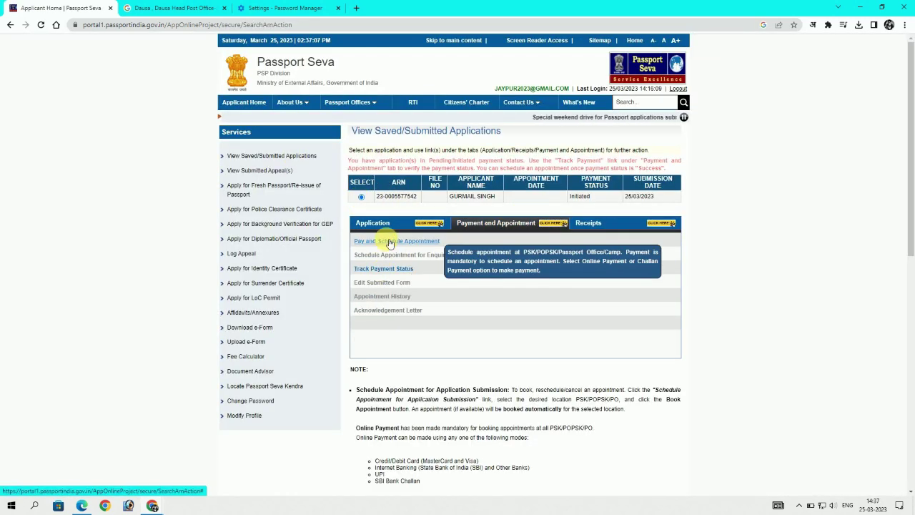
{"action": "left_click", "coordinate": [379, 241]}
{"action": "left_click", "coordinate": [477, 224]}
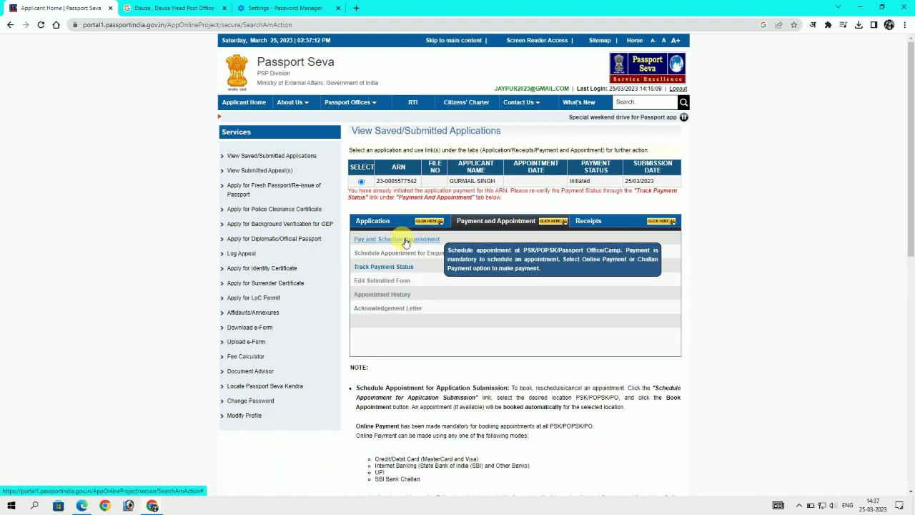
{"action": "left_click", "coordinate": [402, 239]}
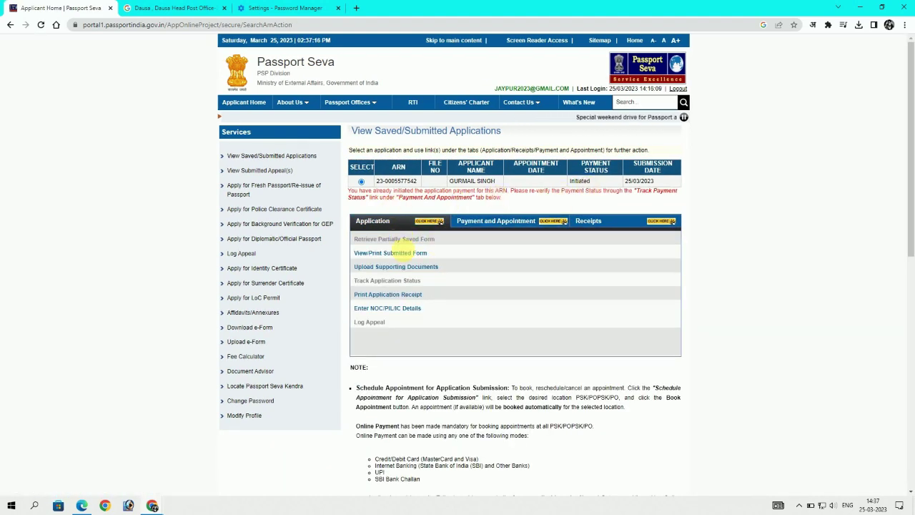
{"action": "left_click", "coordinate": [491, 223]}
{"action": "left_click", "coordinate": [382, 269]}
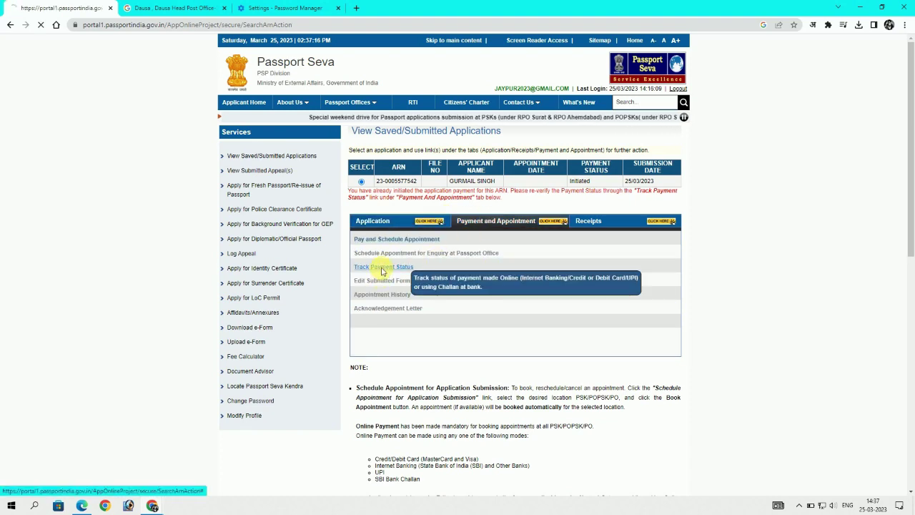
{"action": "left_click", "coordinate": [548, 233]}
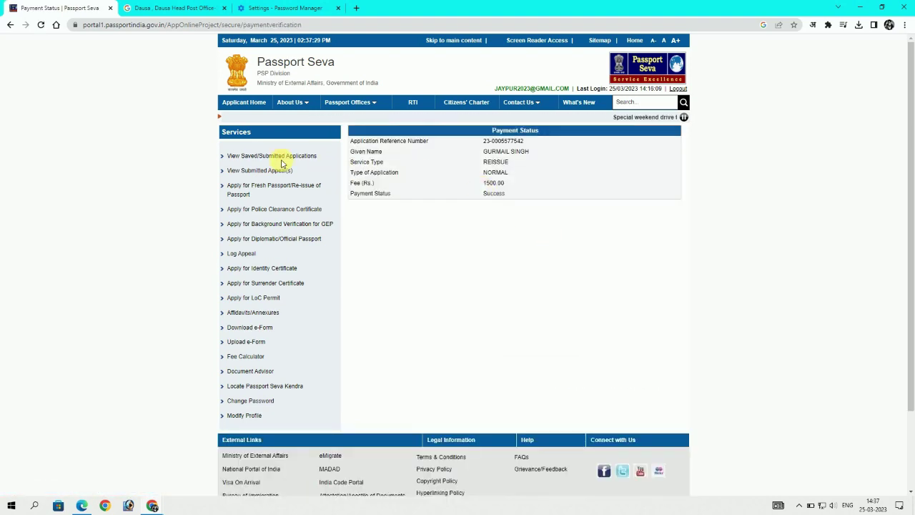
Return to the saved applications and open appointment scheduling with its availability table
{"action": "left_click", "coordinate": [279, 156]}
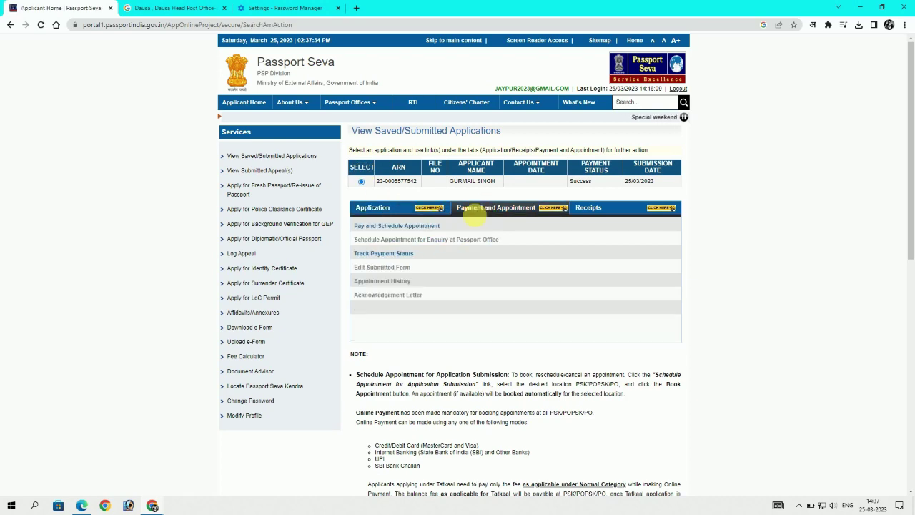
{"action": "left_click", "coordinate": [435, 226]}
{"action": "left_click", "coordinate": [518, 219]}
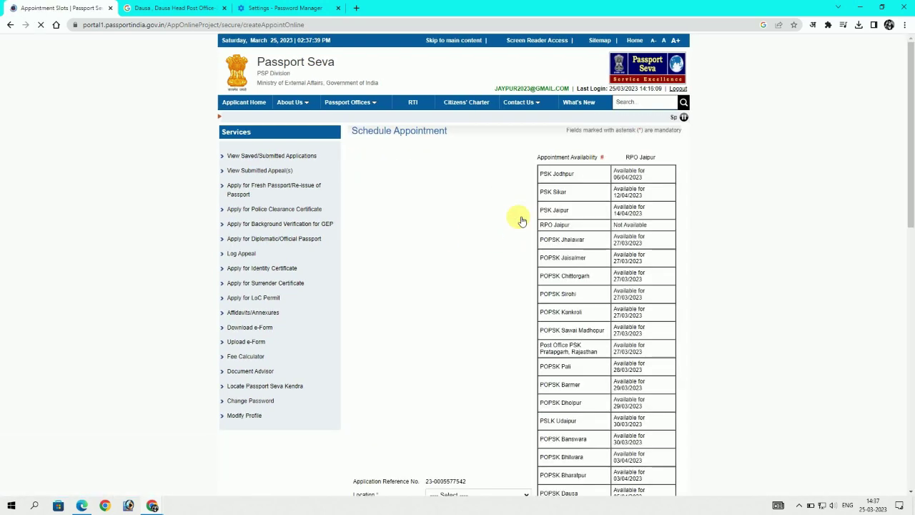
Select PSK Jaipur as the location, enter a fresh captcha, and continue to booking
{"action": "scroll", "coordinate": [500, 321], "scroll_direction": "down", "scroll_amount": 5}
{"action": "left_click", "coordinate": [477, 255]}
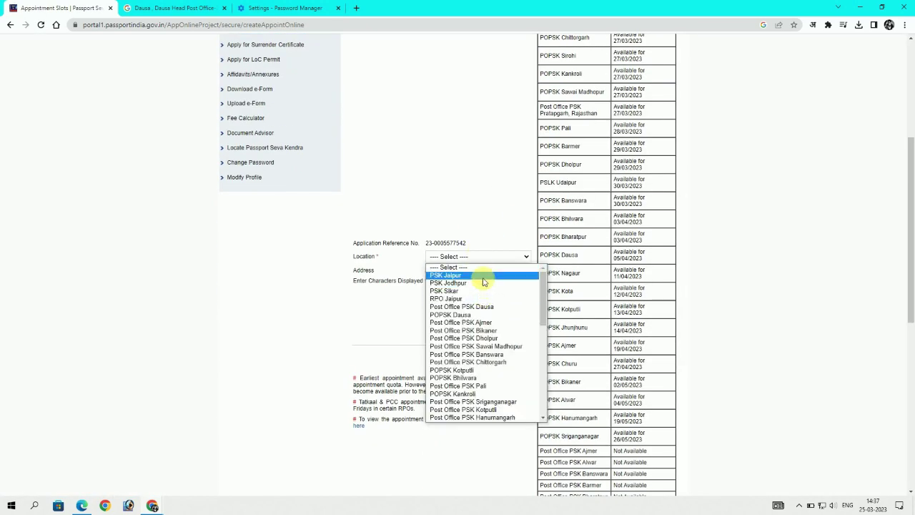
{"action": "left_click", "coordinate": [483, 278]}
{"action": "left_click", "coordinate": [524, 299]}
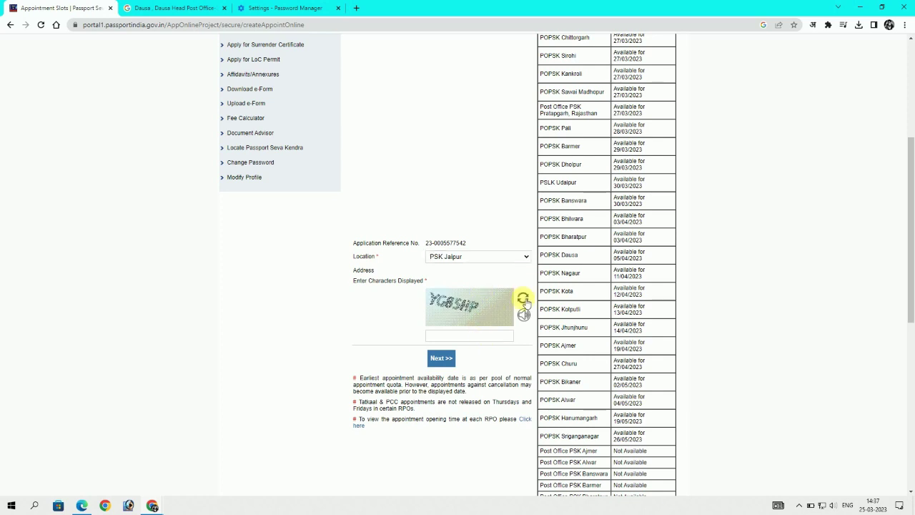
{"action": "left_click", "coordinate": [486, 336]}
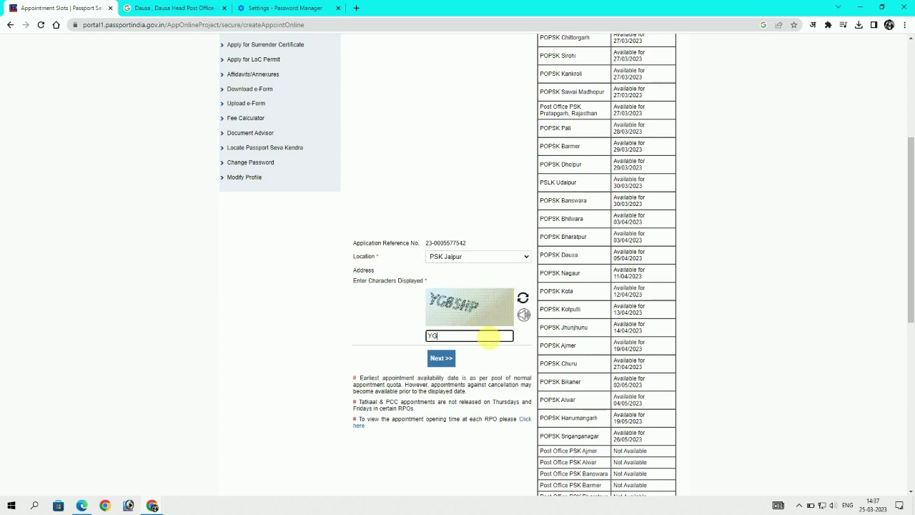
{"action": "type", "text": "YG85HP"}
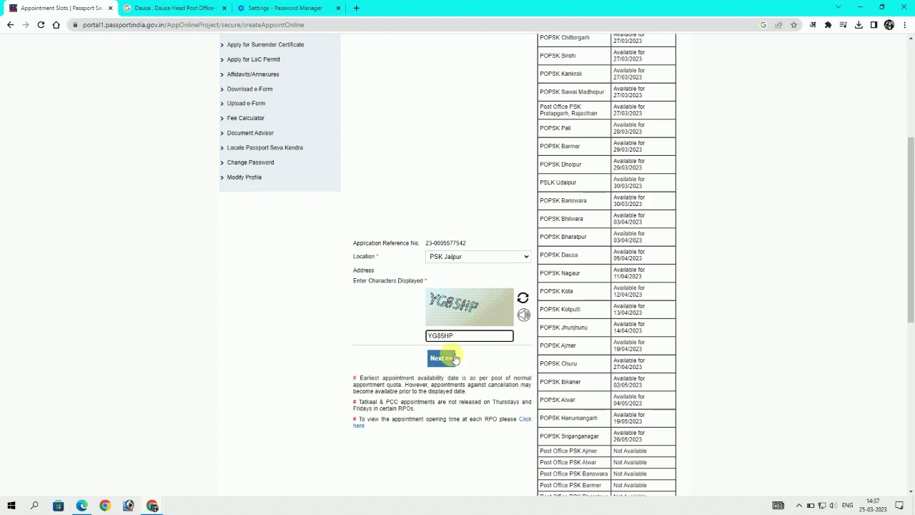
{"action": "left_click", "coordinate": [451, 357]}
Book the appointment for 14 April 2023
{"action": "left_click", "coordinate": [494, 229]}
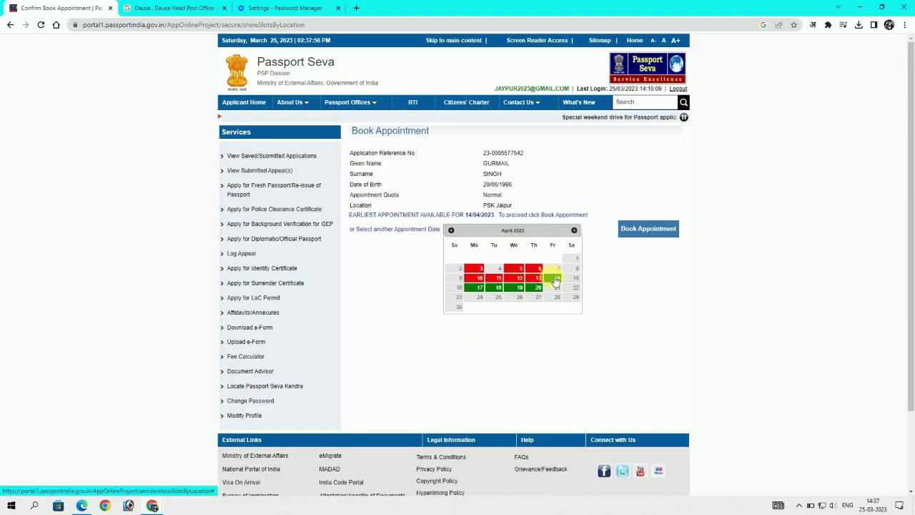
{"action": "left_click", "coordinate": [555, 280]}
{"action": "left_click", "coordinate": [635, 232]}
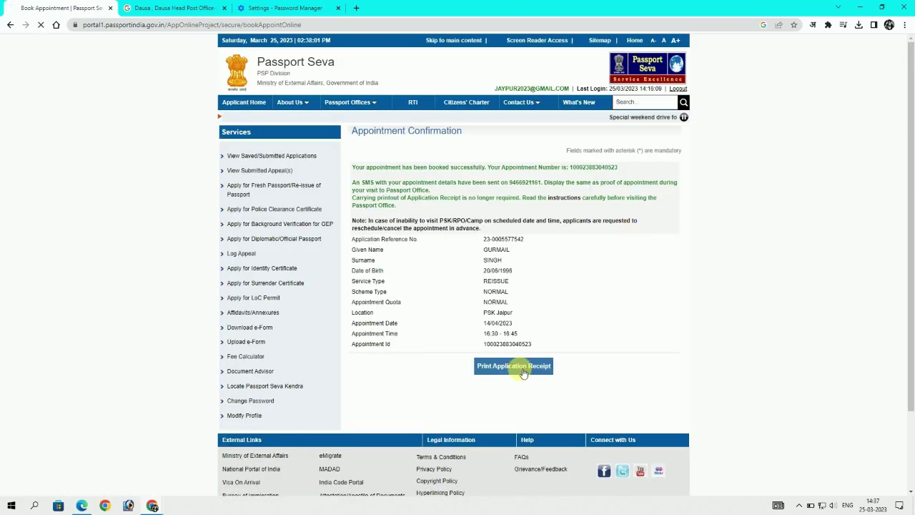
Request the appointment details by SMS and open the appointment receipt for printing
{"action": "left_click", "coordinate": [522, 372]}
{"action": "scroll", "coordinate": [500, 358], "scroll_direction": "down", "scroll_amount": 3}
{"action": "left_click", "coordinate": [480, 326]}
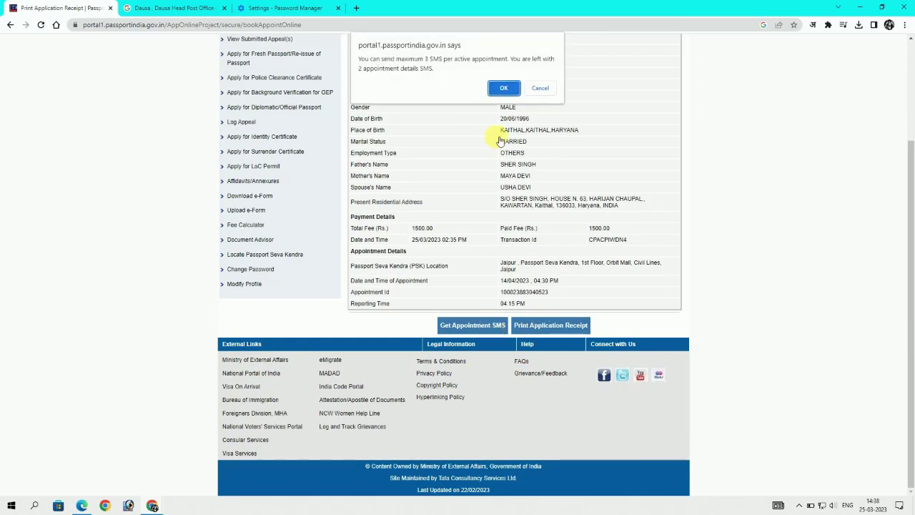
{"action": "left_click", "coordinate": [503, 88]}
{"action": "left_click", "coordinate": [556, 328]}
{"action": "scroll", "coordinate": [560, 334], "scroll_direction": "down", "scroll_amount": 2}
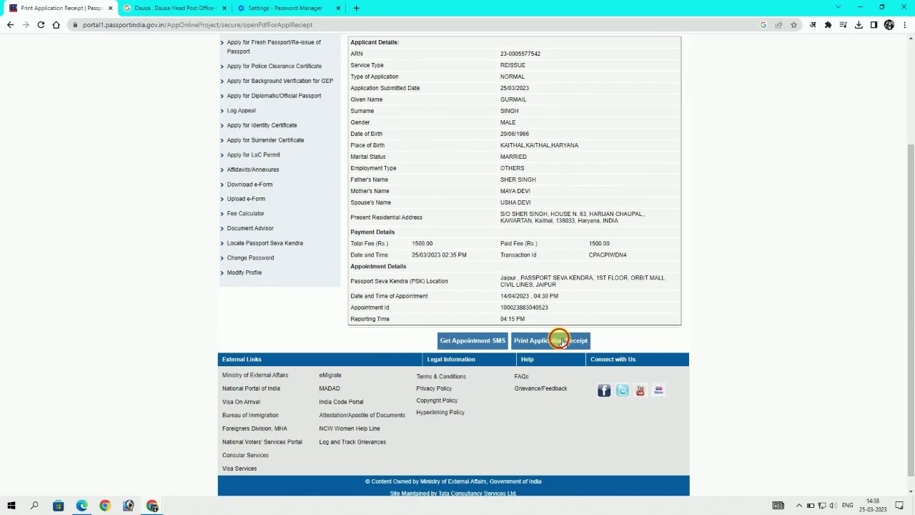
{"action": "left_click", "coordinate": [560, 340]}
{"action": "left_click", "coordinate": [503, 110]}
{"action": "scroll", "coordinate": [503, 296], "scroll_direction": "down", "scroll_amount": 10}
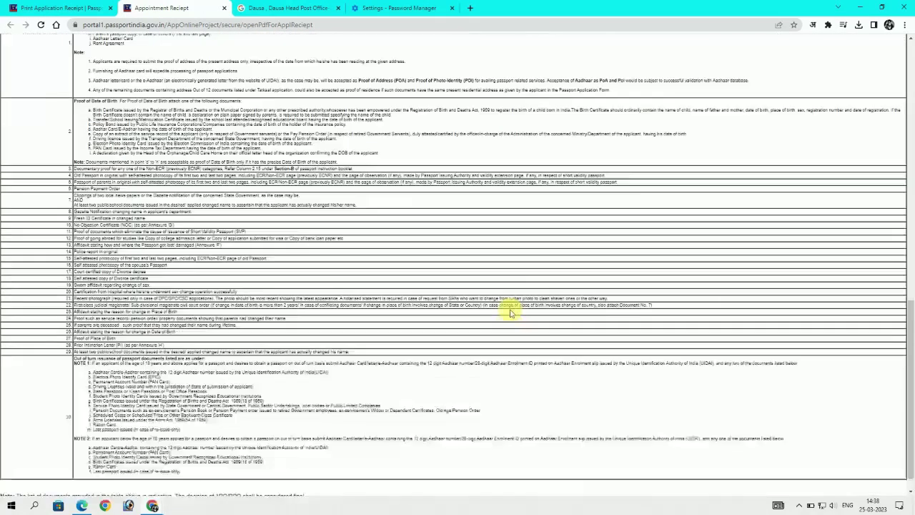
Open the appointment receipt's print dialog and set a custom page range of 1
{"action": "scroll", "coordinate": [510, 312], "scroll_direction": "down", "scroll_amount": 1}
{"action": "left_click", "coordinate": [225, 489]}
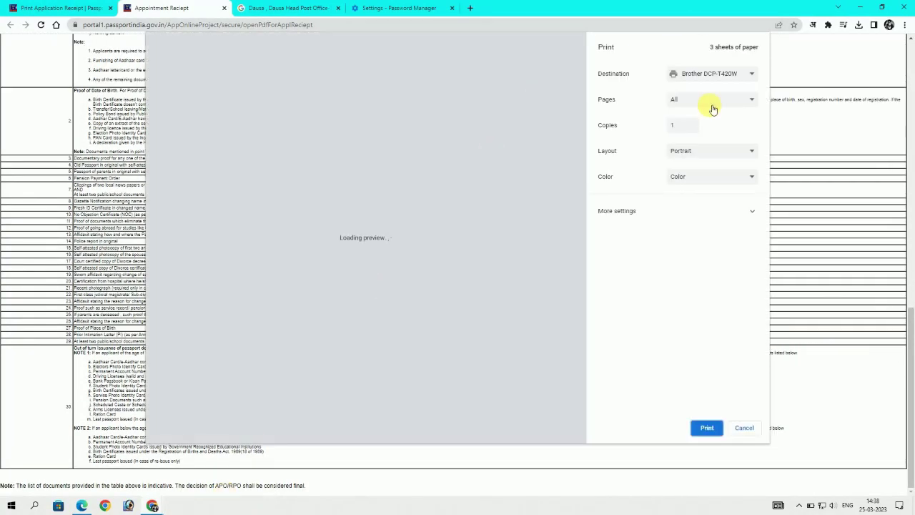
{"action": "left_click", "coordinate": [701, 104]}
{"action": "left_click", "coordinate": [701, 136]}
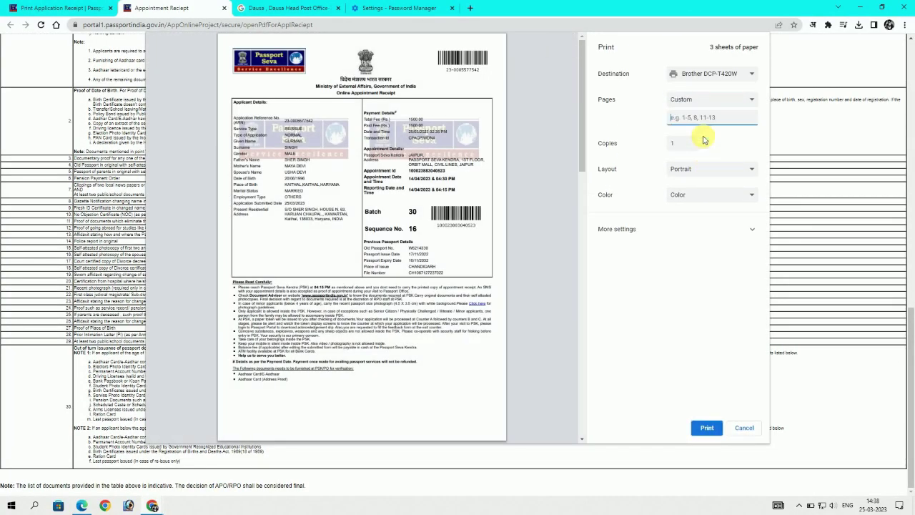
{"action": "type", "text": "1"}
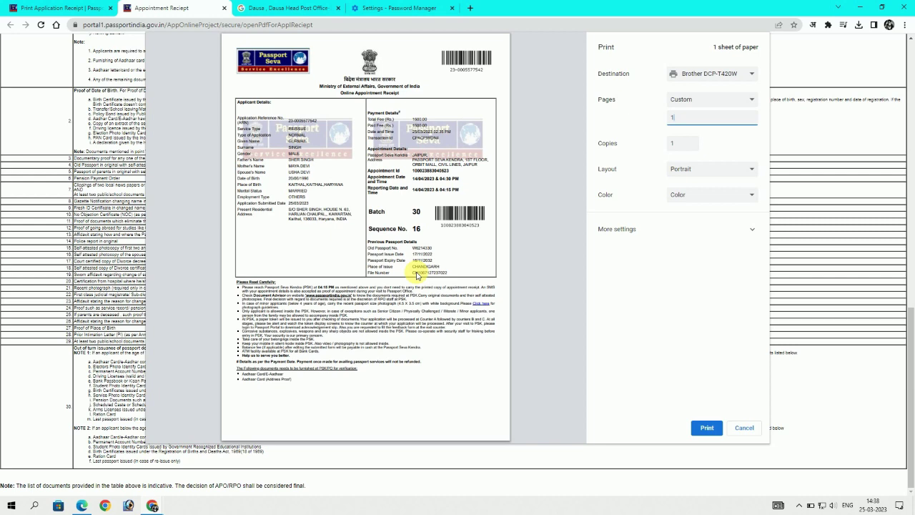